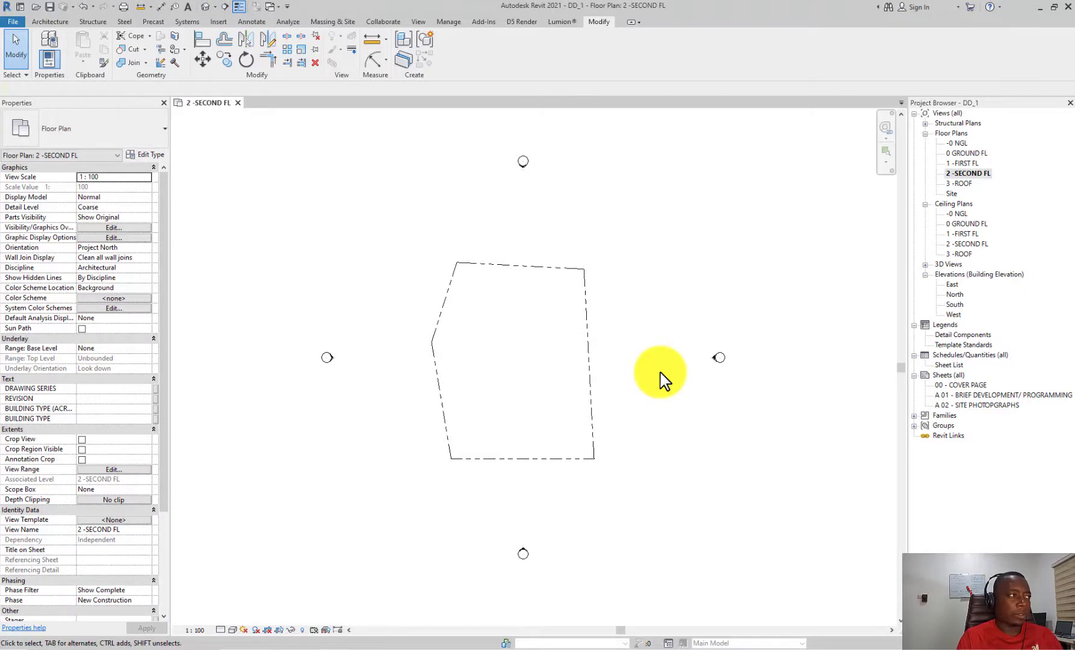
# Switch to the Architecture tab while in the 2 -SECOND FL floor plan.
pyautogui.click(53, 22)
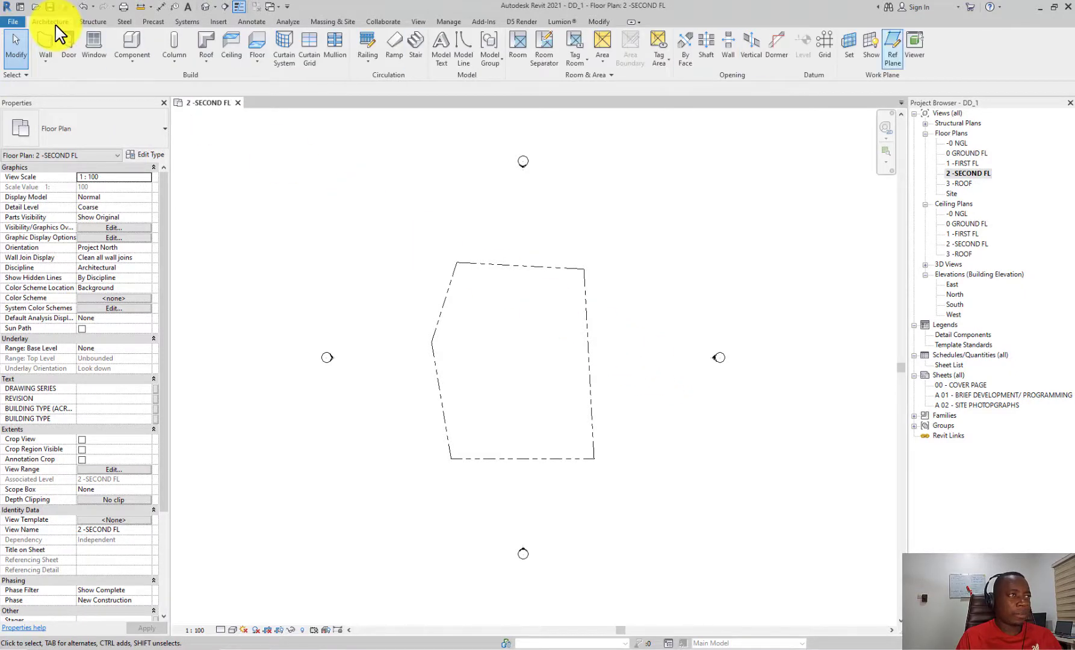
# Draw a straight vertical grid line from the outline's bottom to its top on the left side.
pyautogui.click(822, 48)
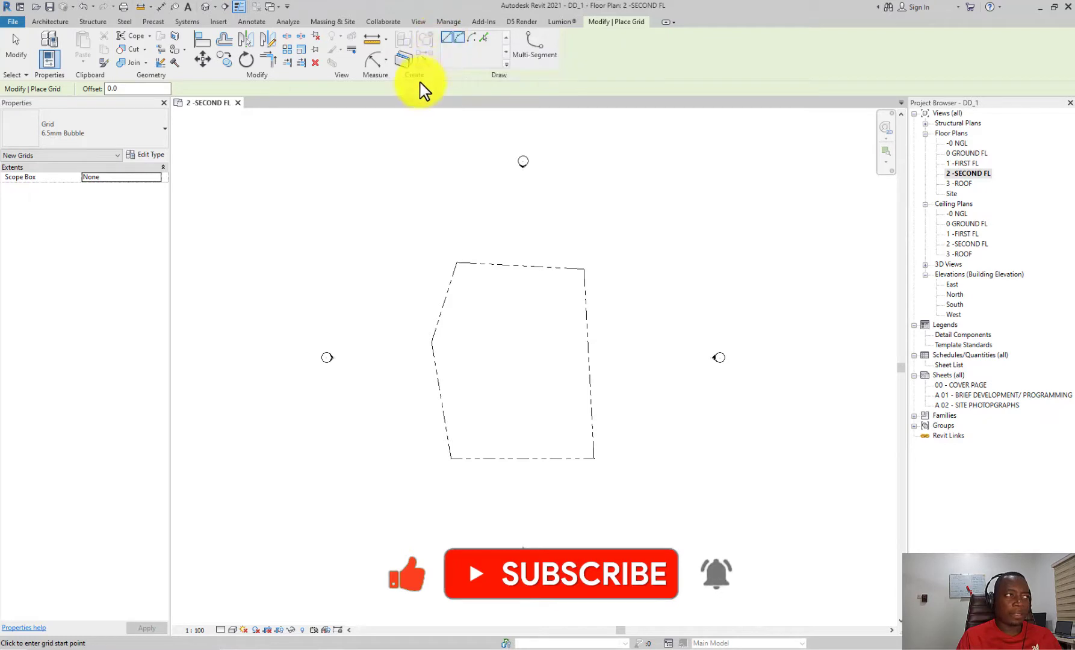
pyautogui.click(451, 47)
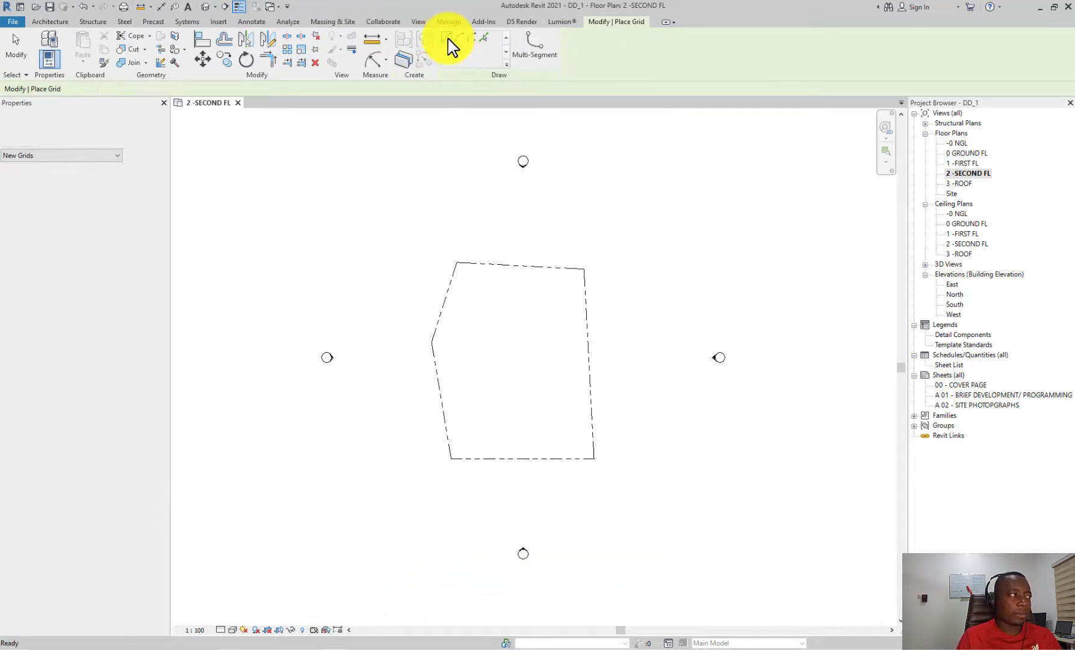
pyautogui.scroll(2, 499, 421)
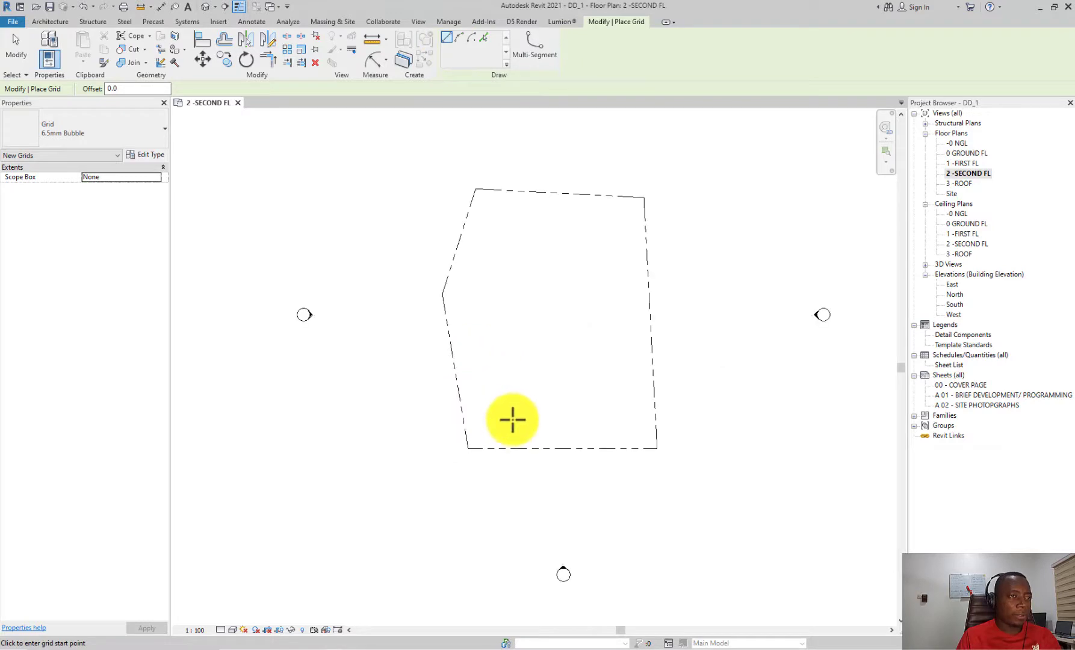
pyautogui.click(504, 425)
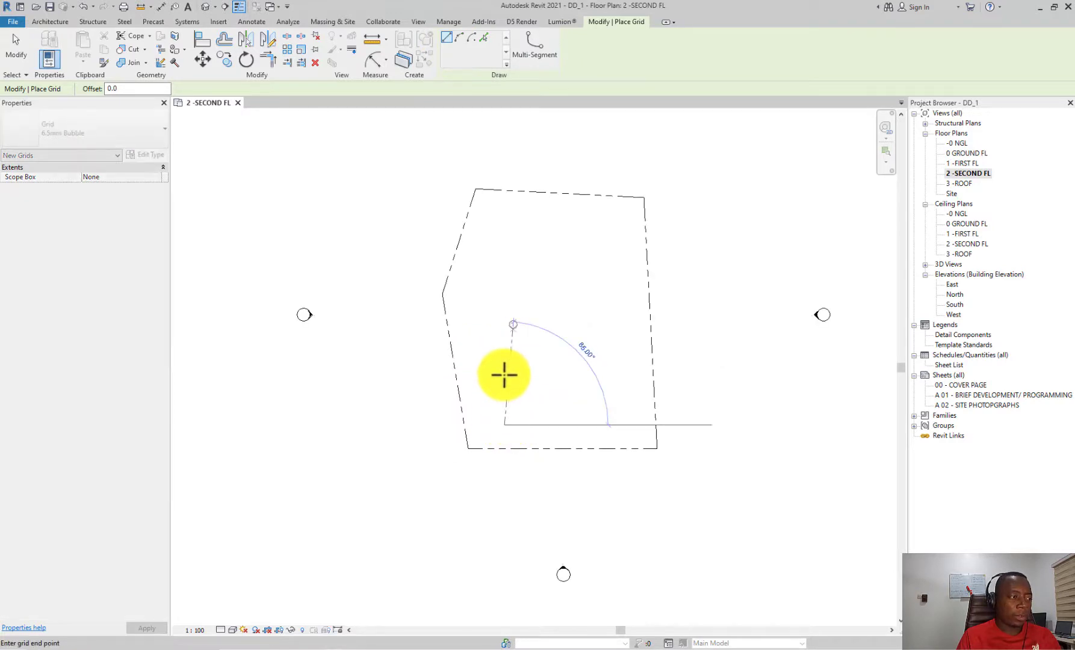
pyautogui.click(502, 212)
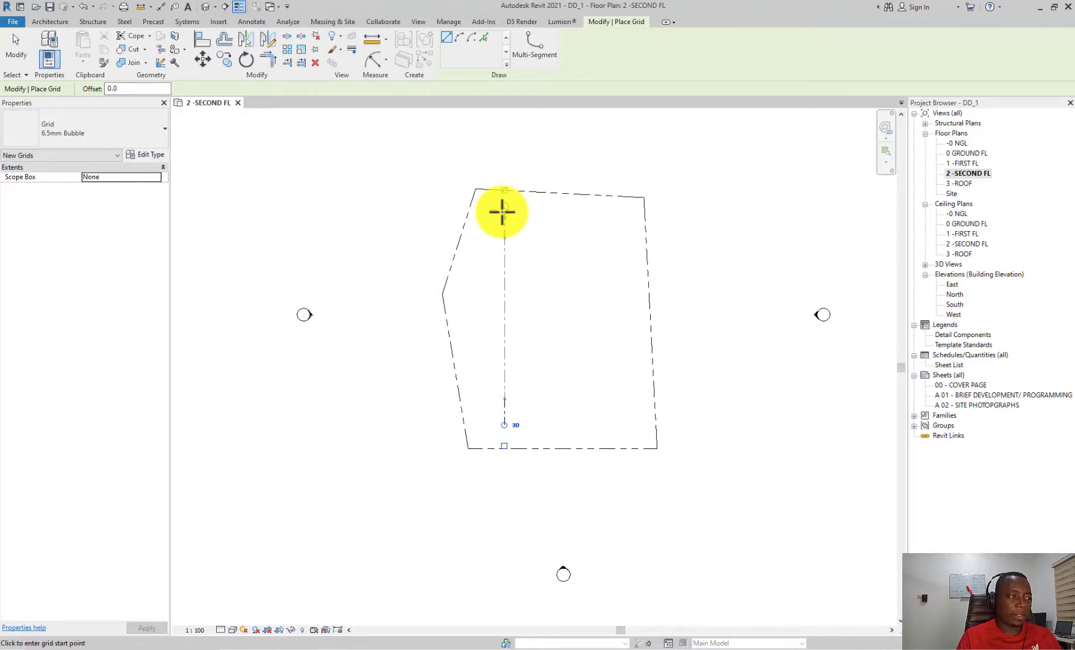
pyautogui.click(532, 427)
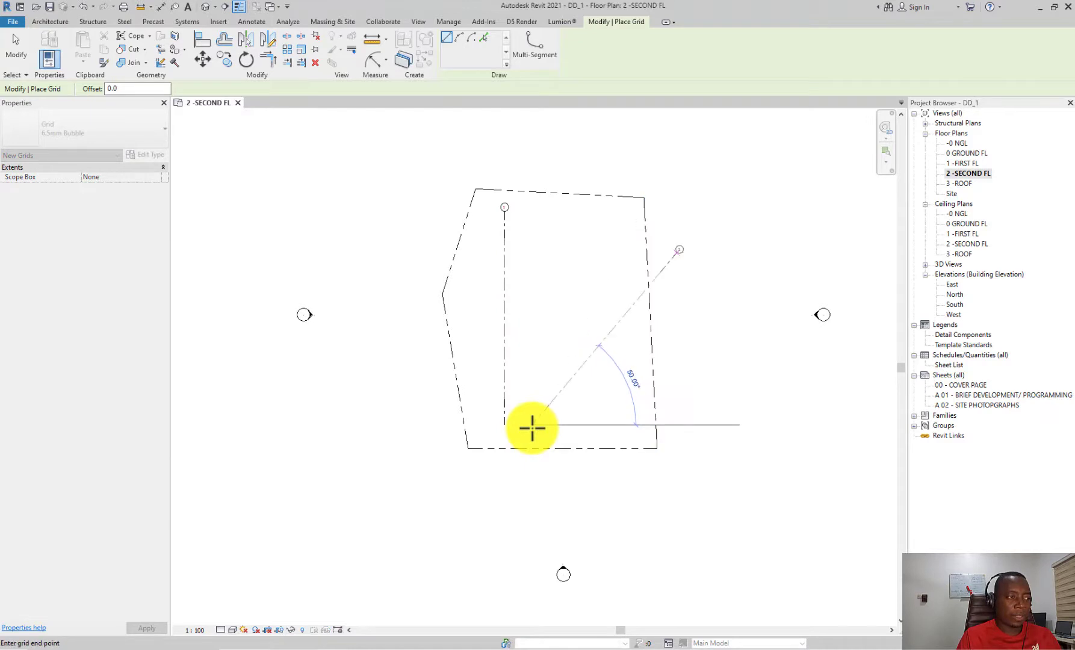
# Place the sketch image Image (7).jpg left of the building and rotate it 90°.
pyautogui.press('Escape')
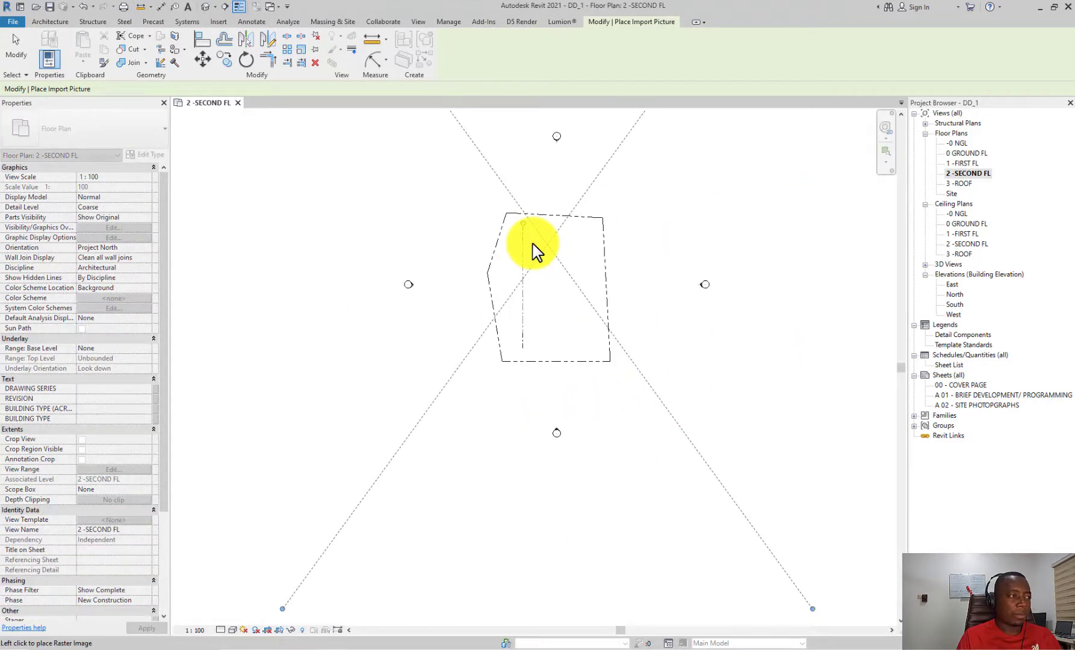
pyautogui.scroll(-2, 503, 249)
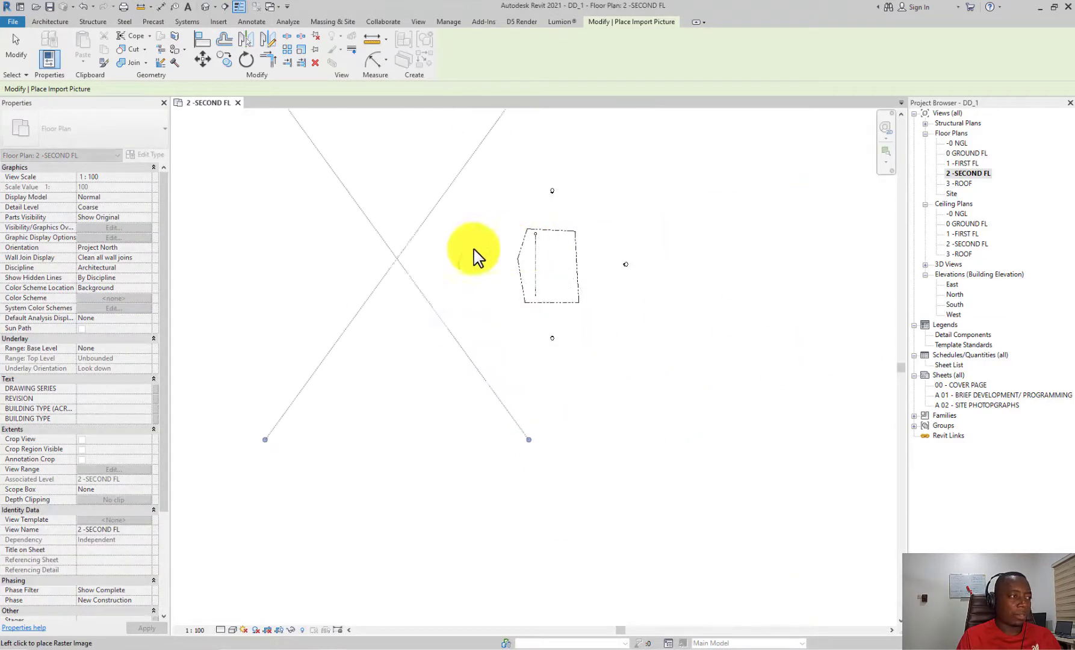
pyautogui.click(405, 255)
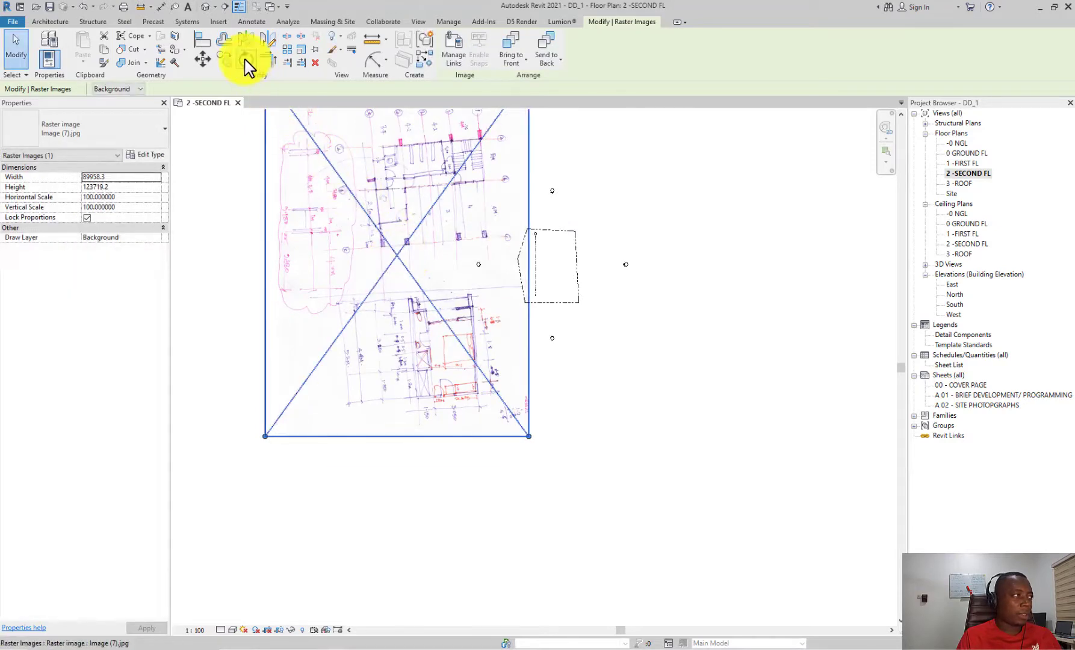
pyautogui.click(246, 59)
pyautogui.click(580, 221)
pyautogui.write('90')
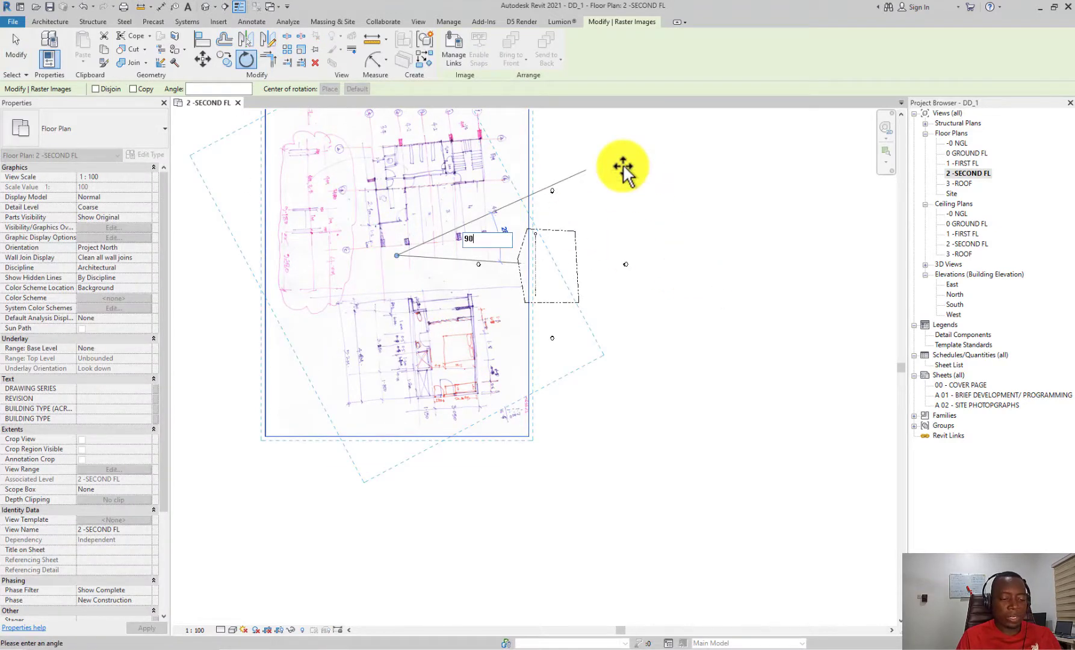
pyautogui.press('Return')
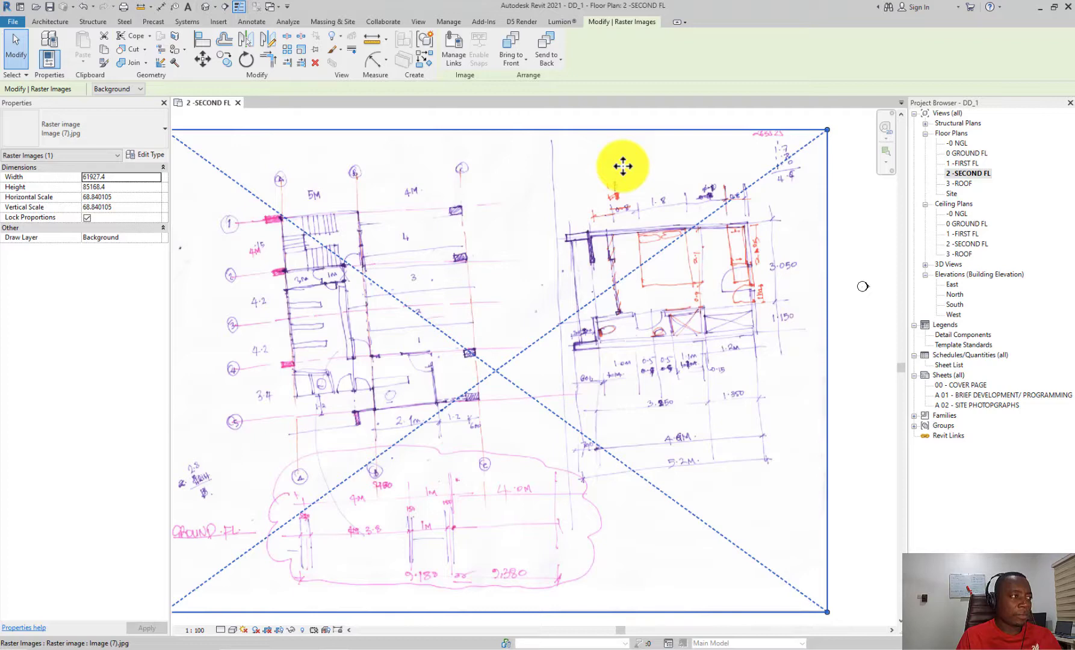
pyautogui.scroll(-5, 623, 166)
# Multiple-copy grid 1 rightward to create grids 2 and 3 at 5000 and 4000 spacing.
pyautogui.scroll(5, 588, 211)
pyautogui.press('Escape')
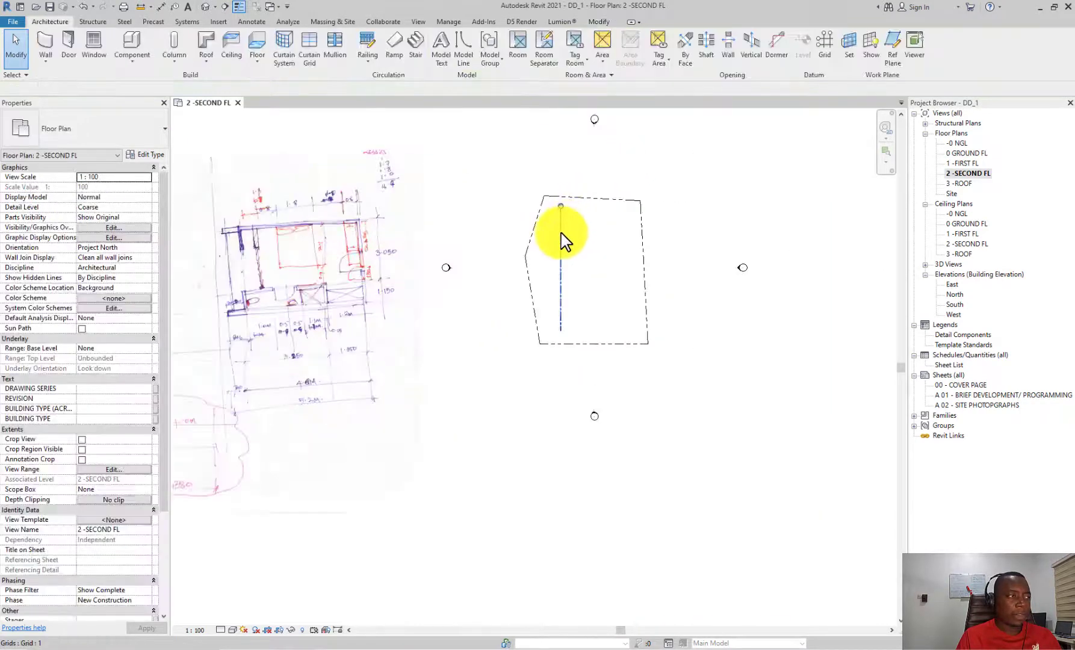
pyautogui.click(562, 241)
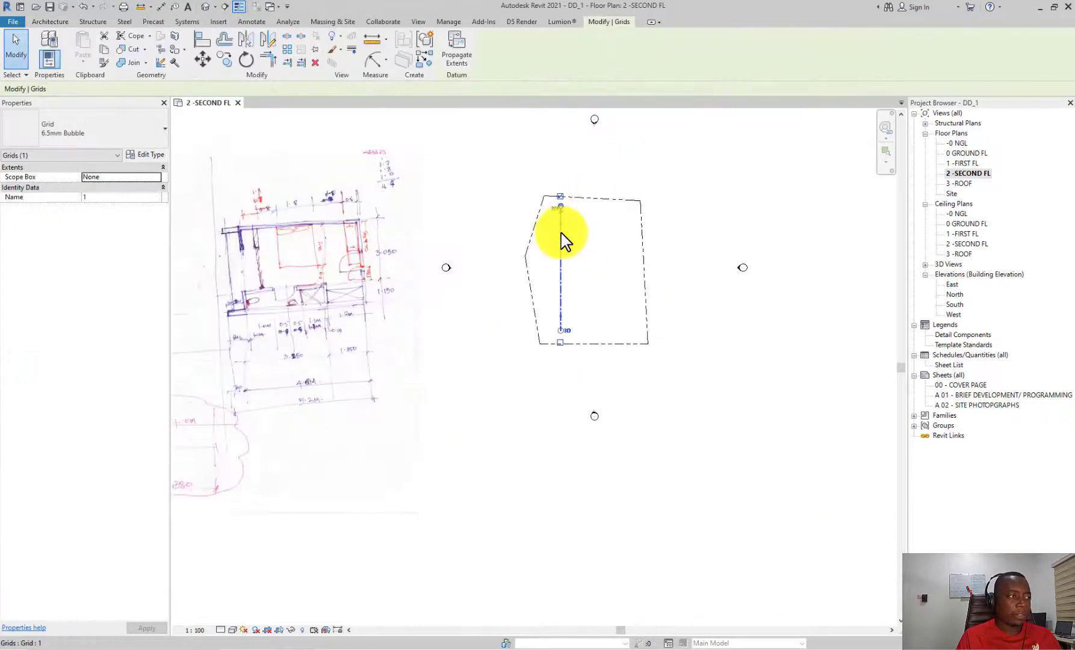
pyautogui.click(226, 62)
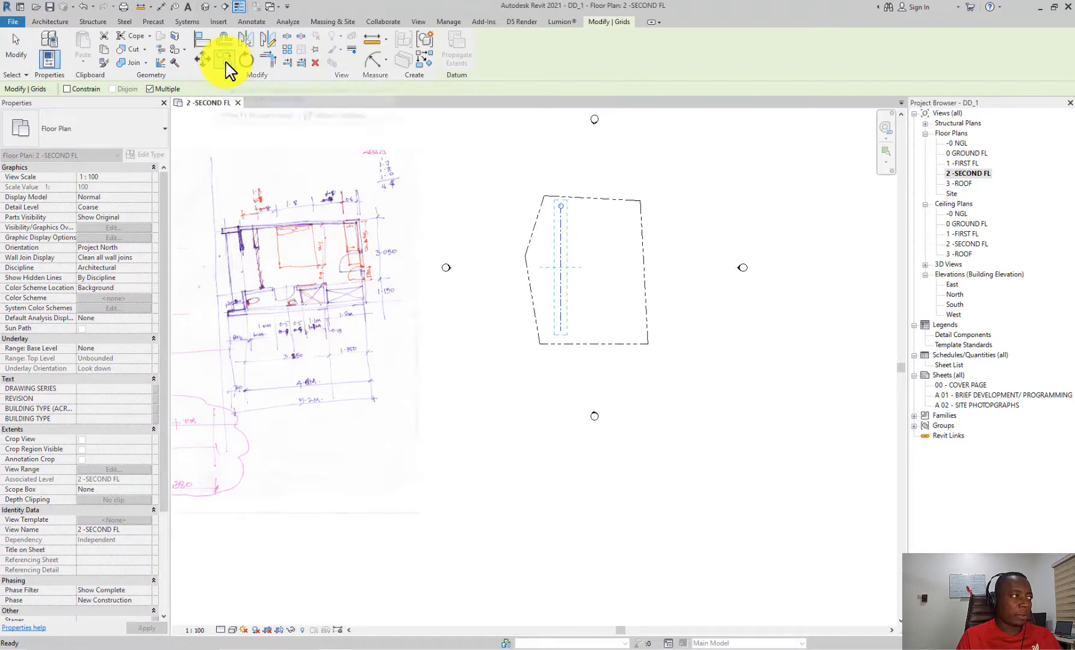
pyautogui.click(149, 89)
pyautogui.scroll(3, 149, 89)
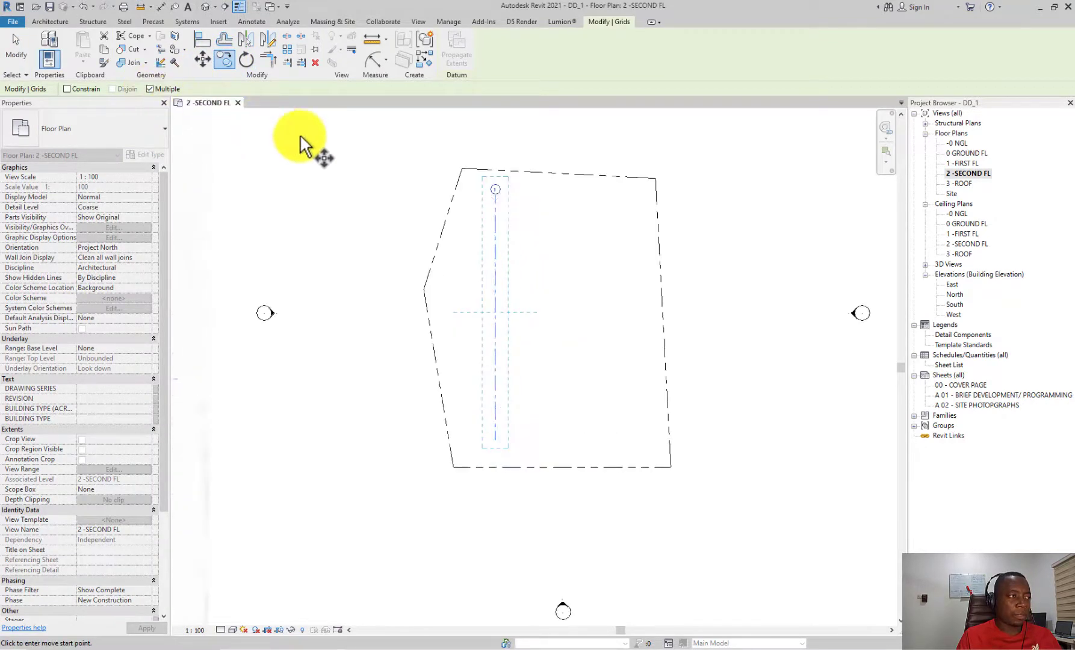
pyautogui.click(494, 192)
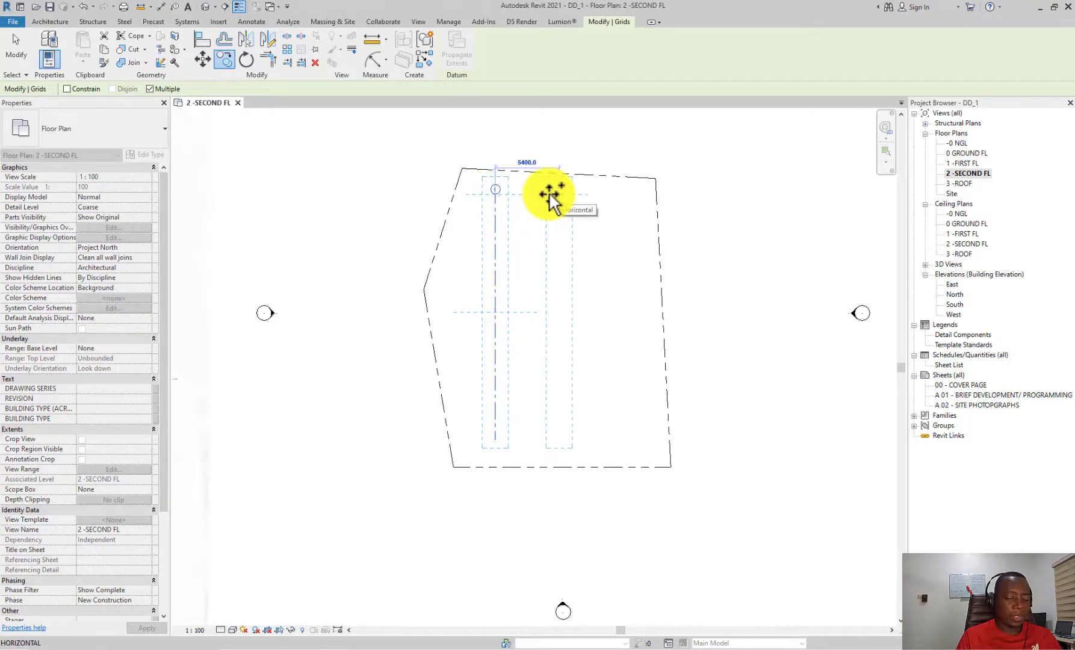
pyautogui.write('500')
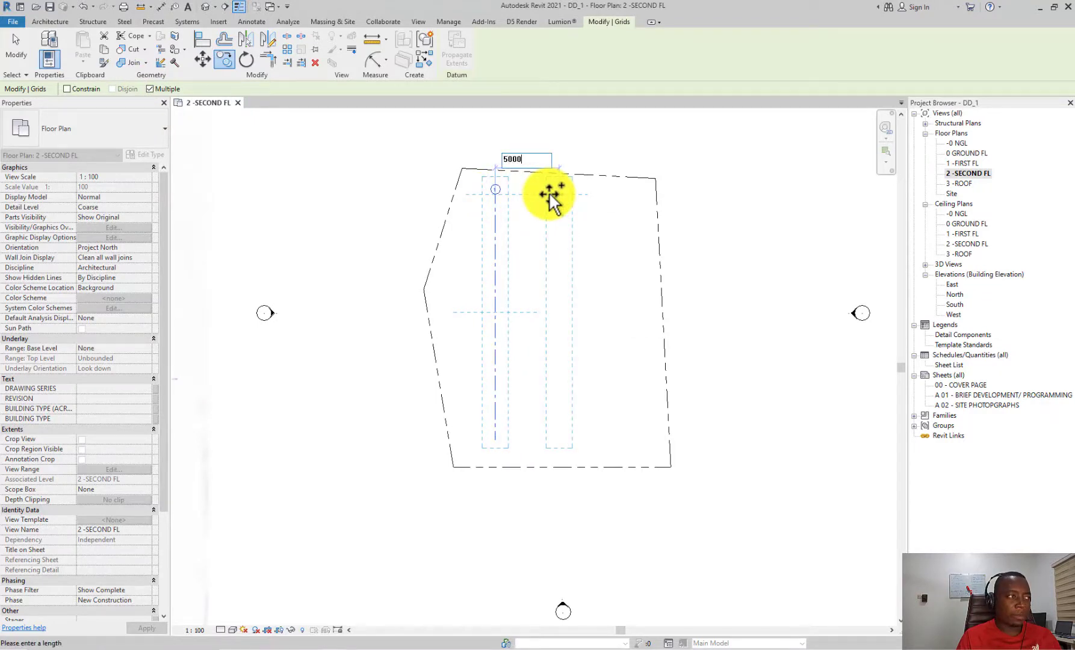
pyautogui.write('0')
pyautogui.press('Return')
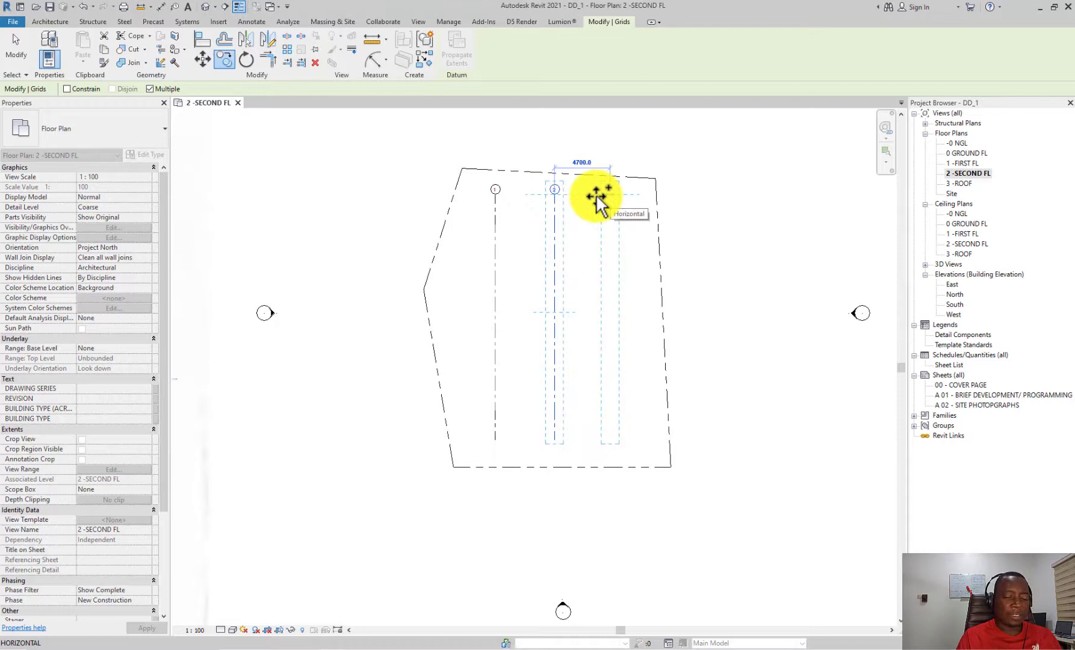
pyautogui.write('400')
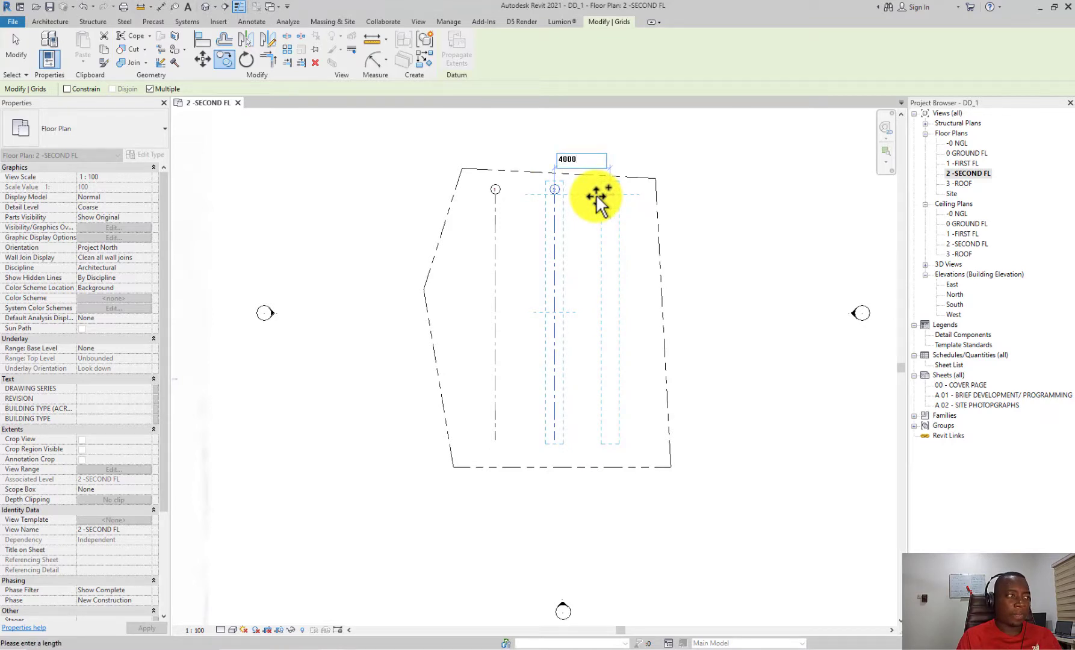
pyautogui.write('0')
pyautogui.press('Return')
pyautogui.press('Escape')
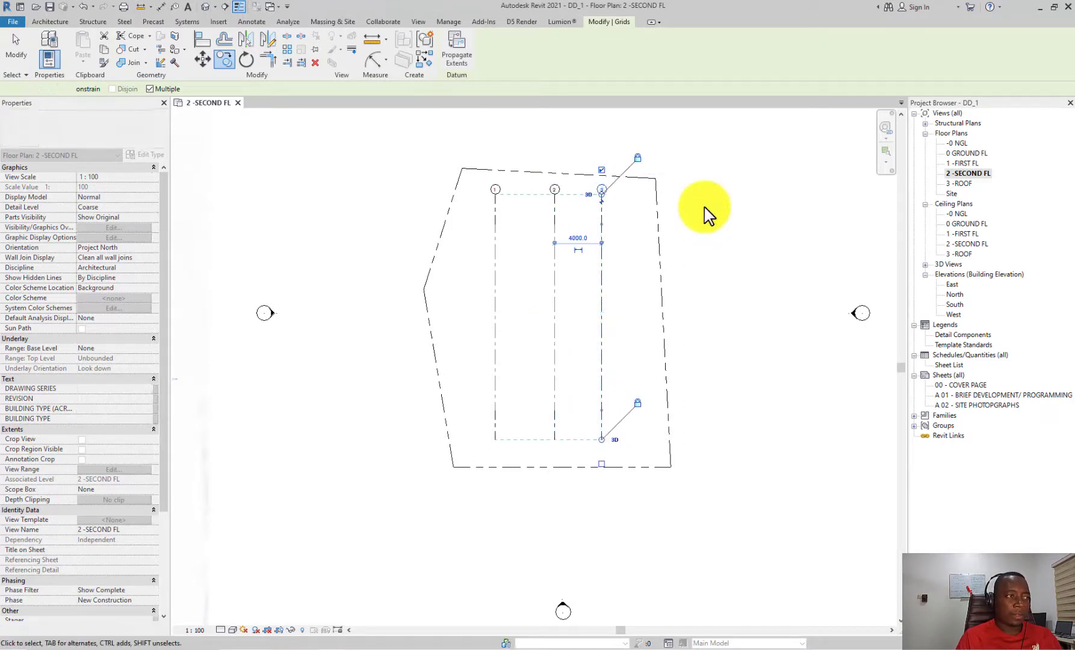
pyautogui.moveTo(174, 309); pyautogui.dragTo(533, 308, button='middle')
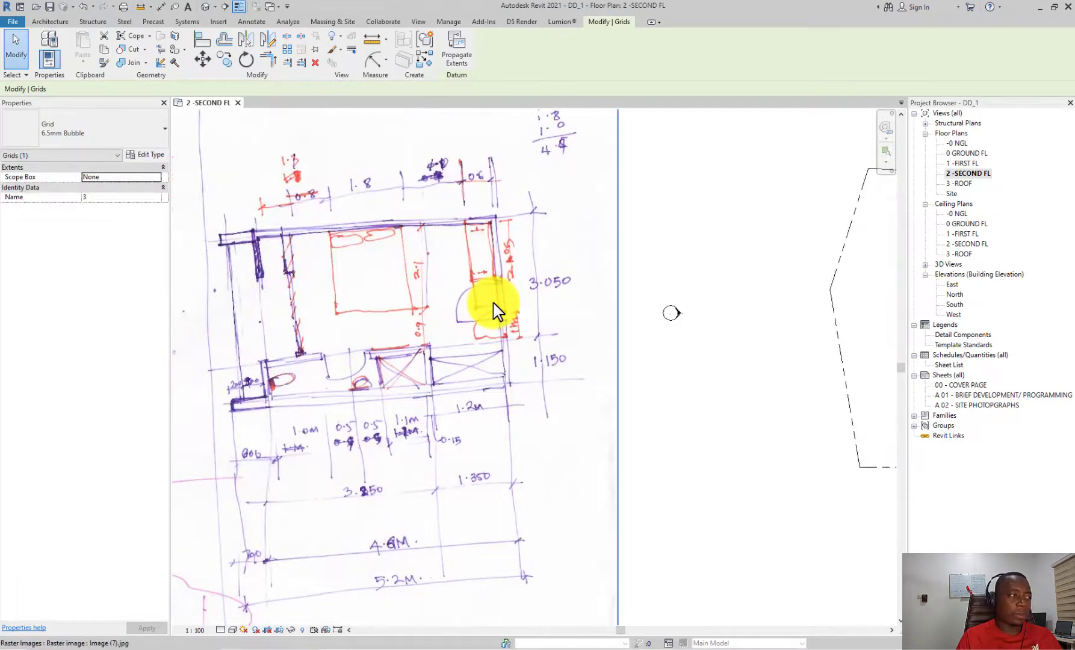
# Draw a horizontal grid line with GR across the outline from left to right edge.
pyautogui.scroll(-3, 492, 307)
pyautogui.scroll(4, 659, 311)
pyautogui.press('Escape')
pyautogui.press('g')
pyautogui.press('r')
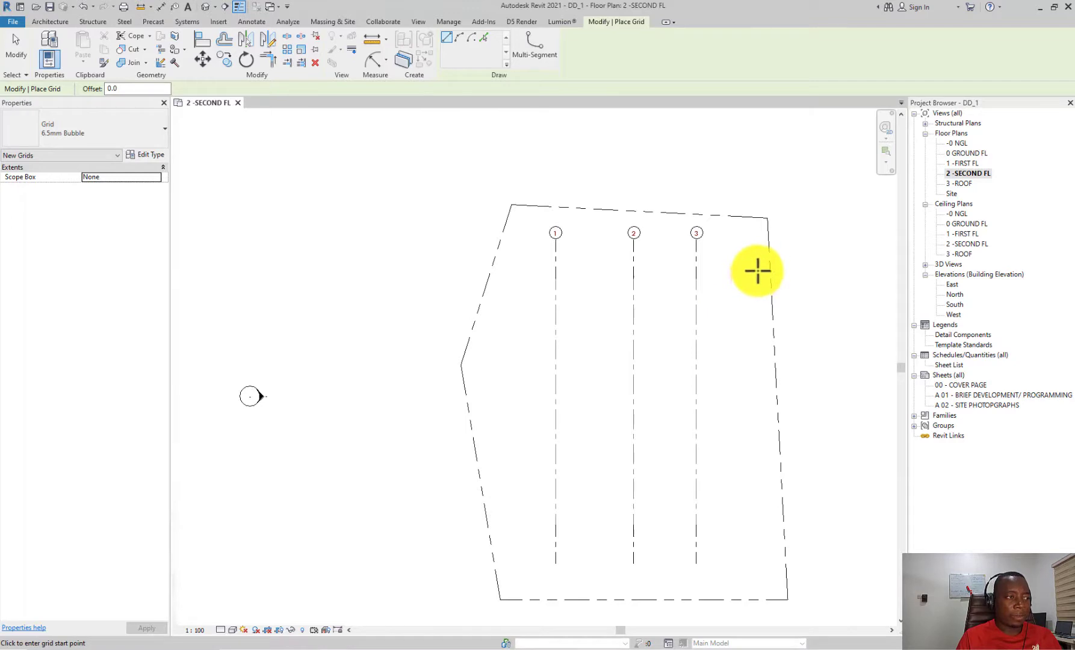
pyautogui.click(523, 274)
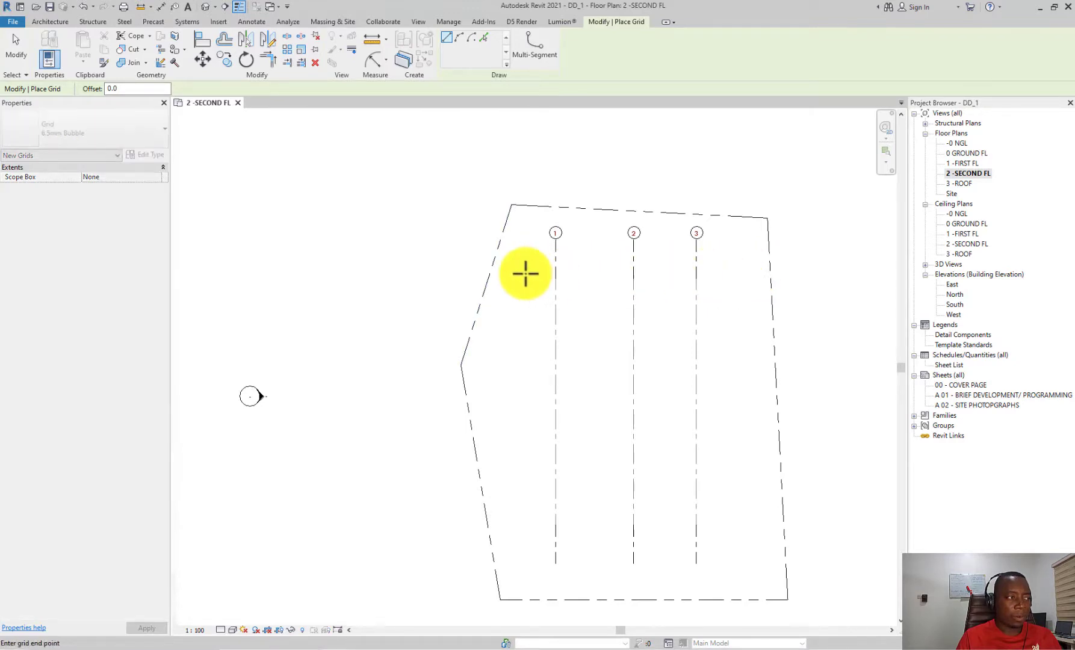
pyautogui.click(749, 275)
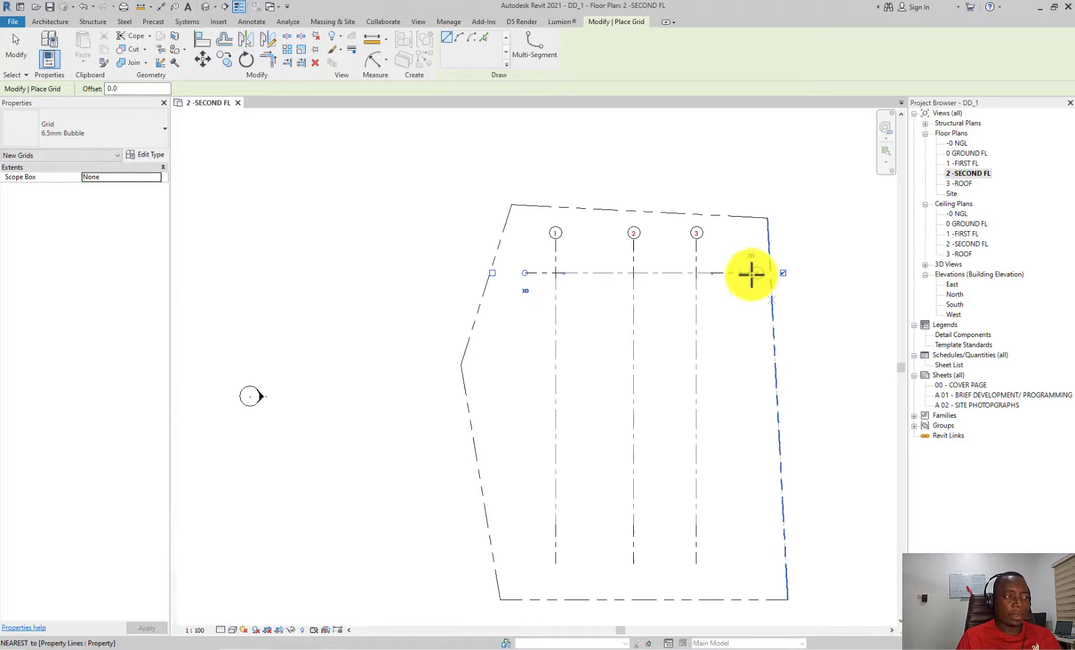
pyautogui.scroll(5, 751, 276)
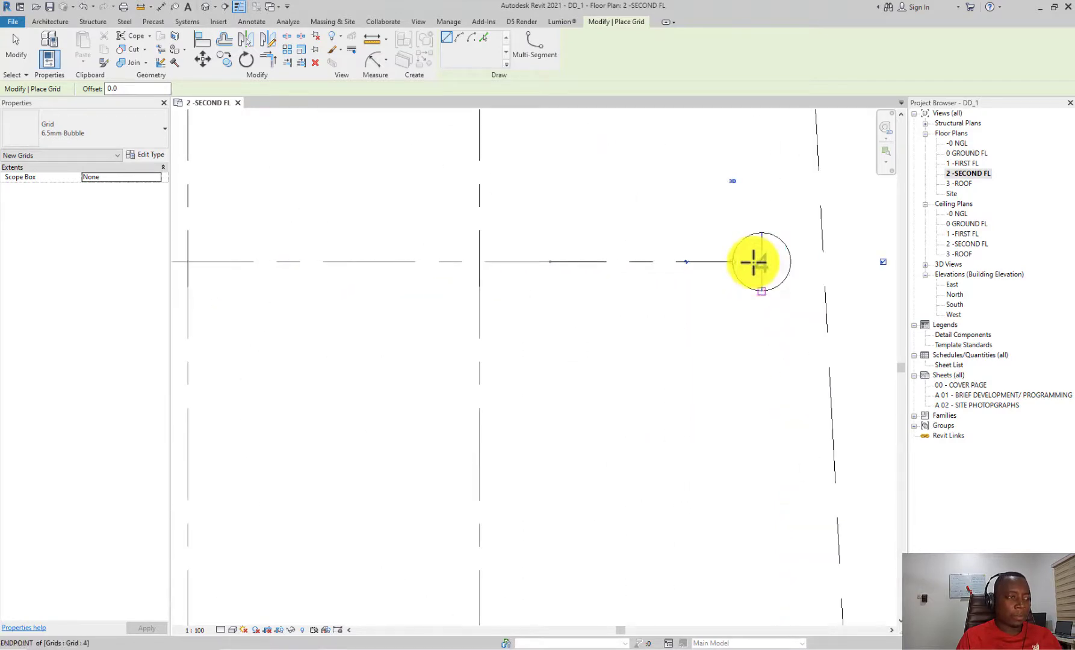
pyautogui.scroll(-3, 754, 262)
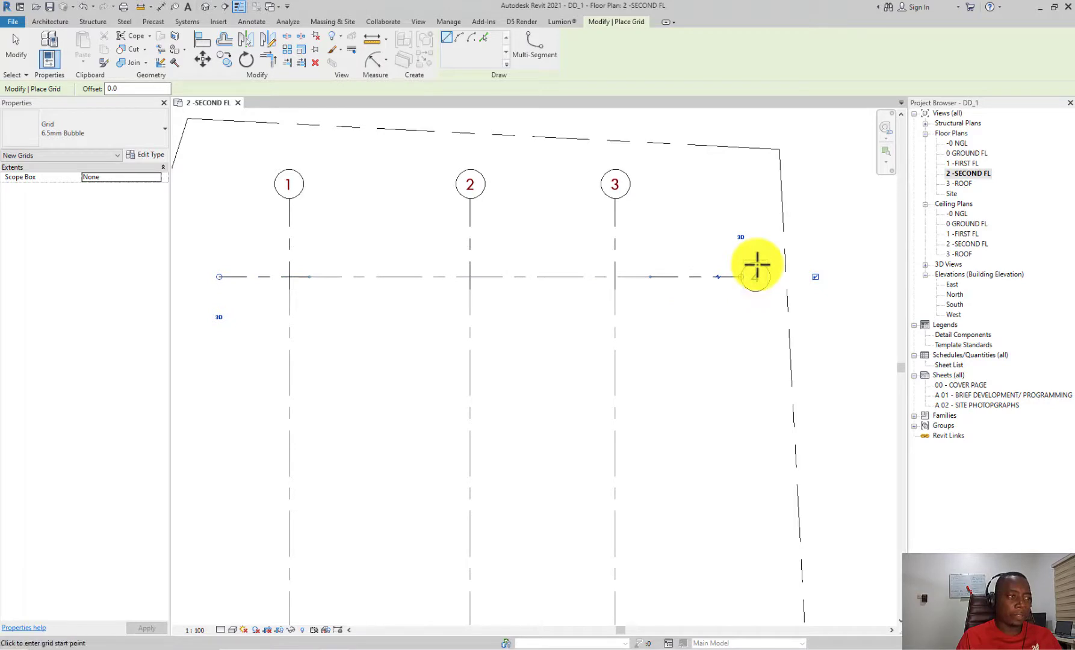
pyautogui.scroll(3, 756, 265)
# Rename the new horizontal grid's bubble label to A.
pyautogui.click(754, 278)
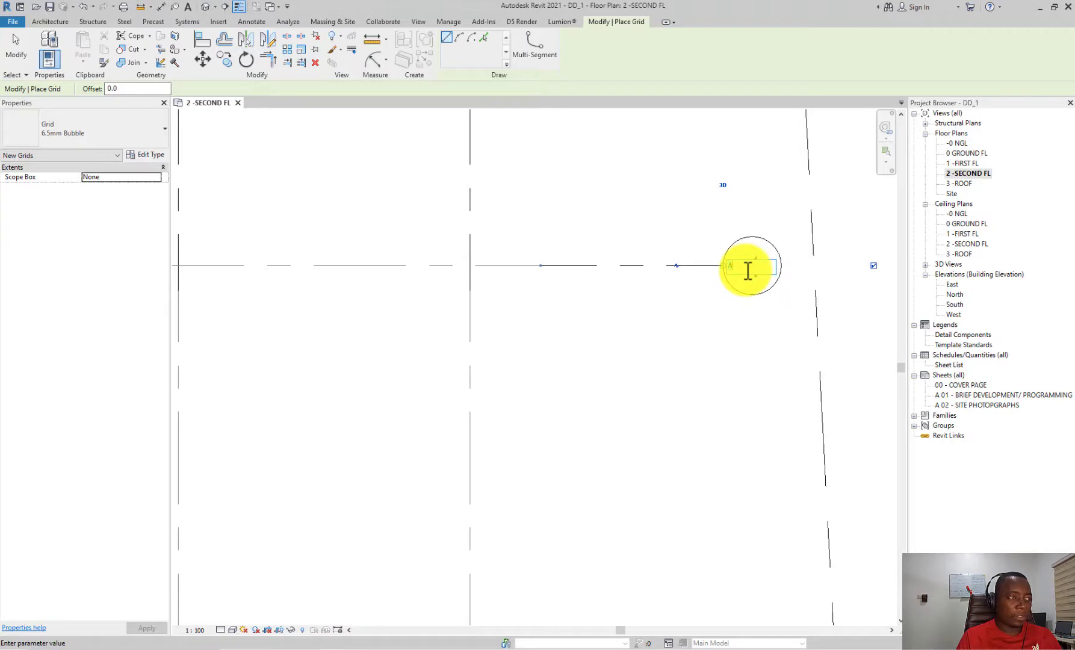
pyautogui.write('A')
pyautogui.press('Return')
pyautogui.scroll(-4, 746, 269)
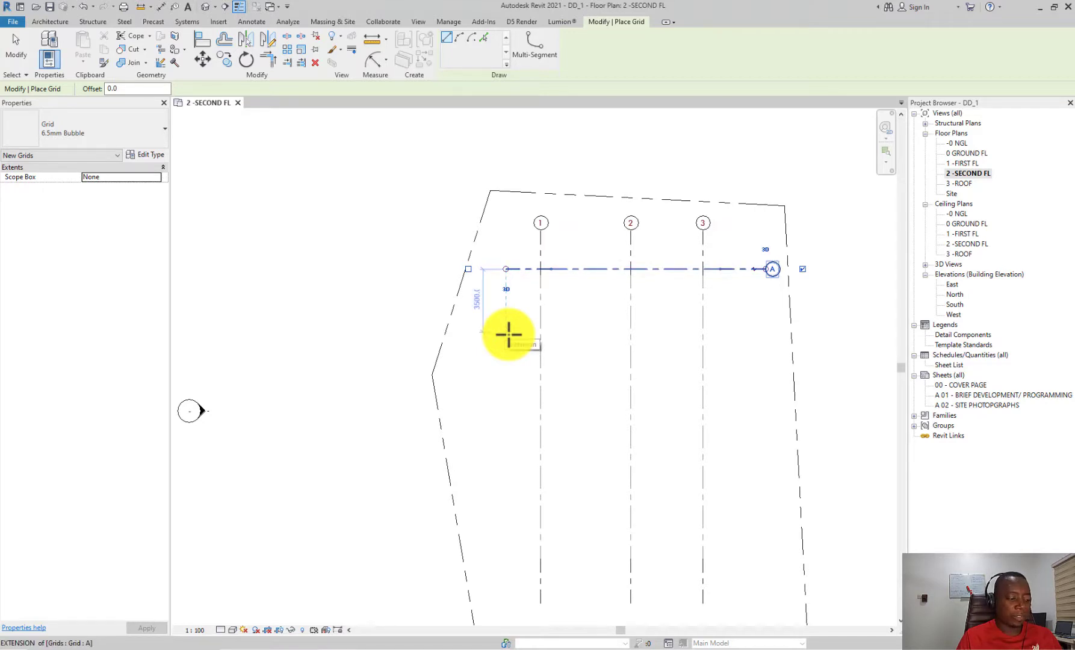
# Place grid B 4150 below grid A, then draw grid C below B.
pyautogui.write('4150')
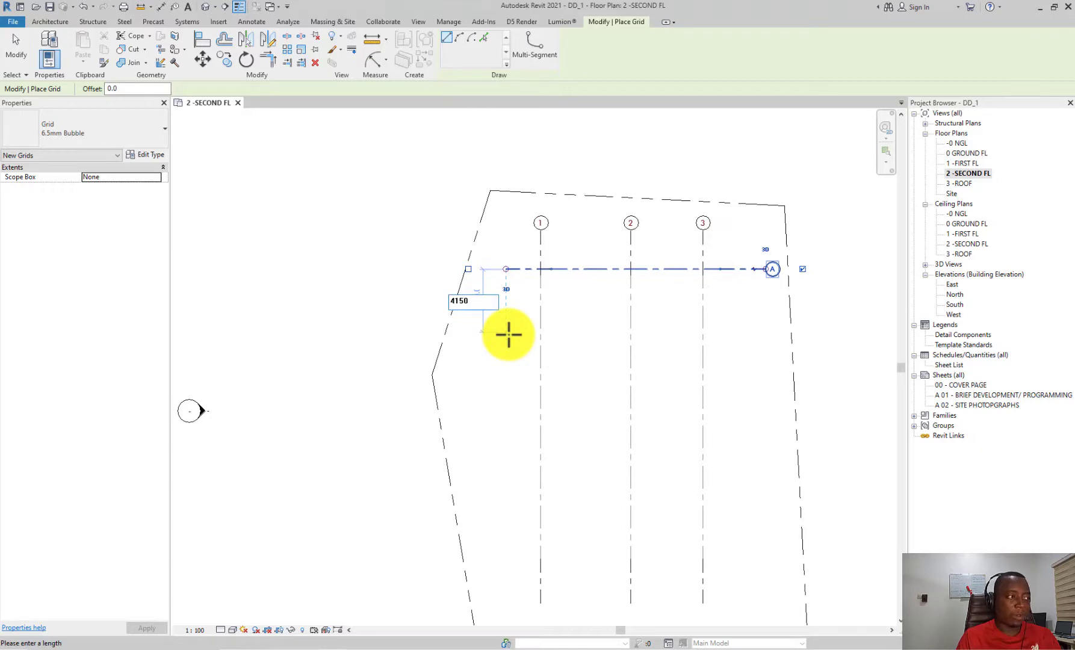
pyautogui.press('Return')
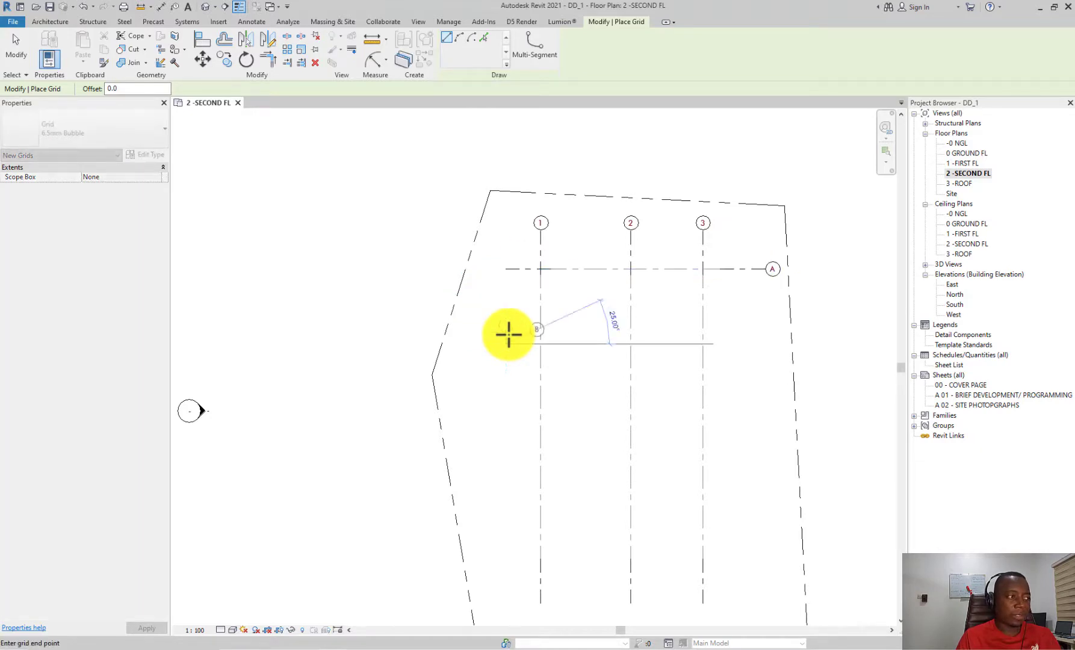
pyautogui.click(766, 341)
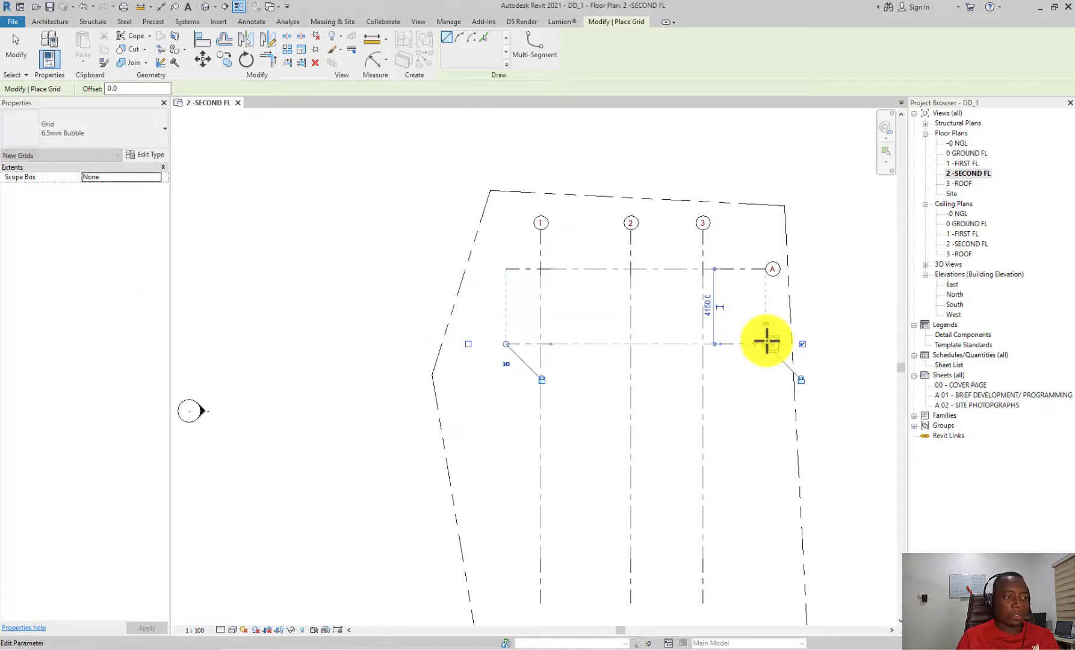
pyautogui.click(511, 406)
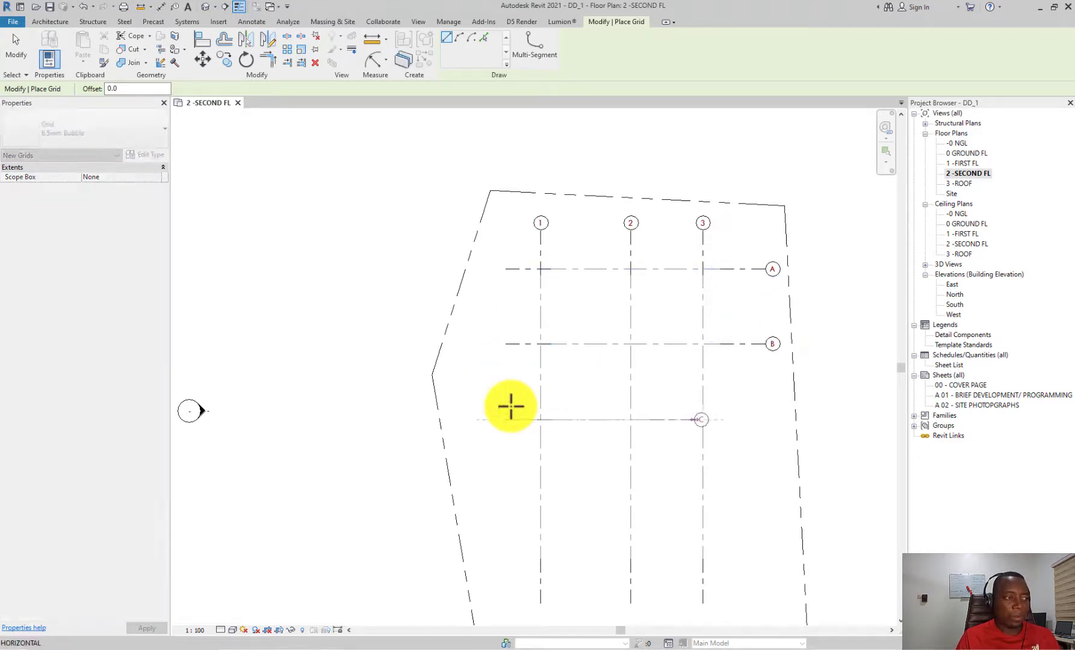
pyautogui.click(510, 406)
# Place grid D 3400 below grid C, aligned with the other bubbles, and exit the Grid tool.
pyautogui.keyDown('ctrl'); pyautogui.scroll(-3, 506, 378); pyautogui.keyUp('ctrl')
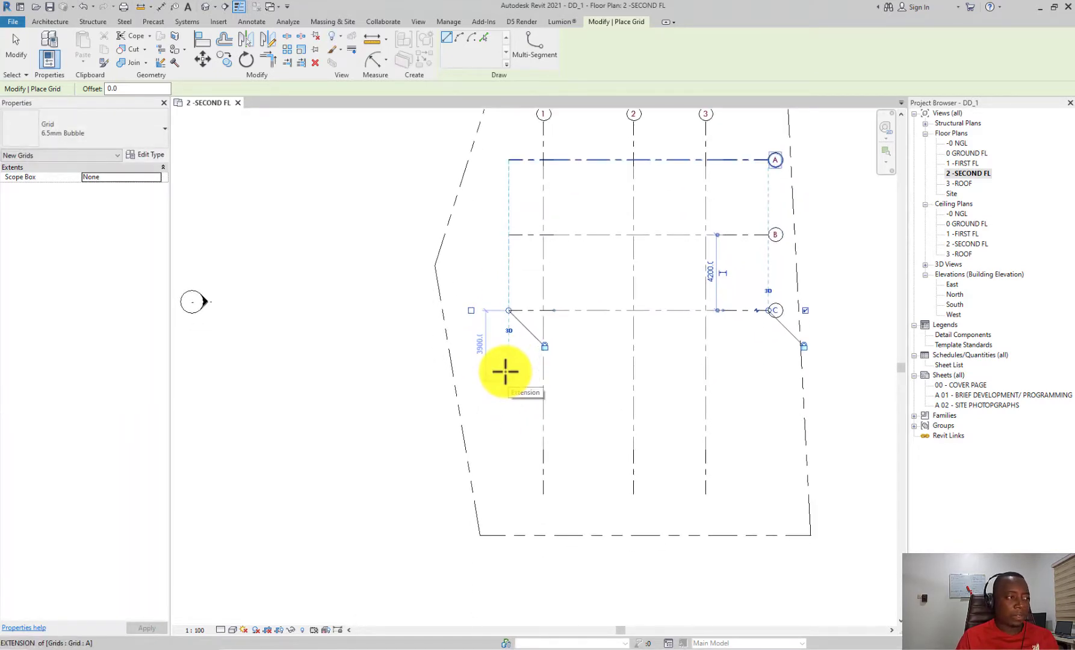
pyautogui.scroll(-3, 506, 371)
pyautogui.scroll(5, 506, 371)
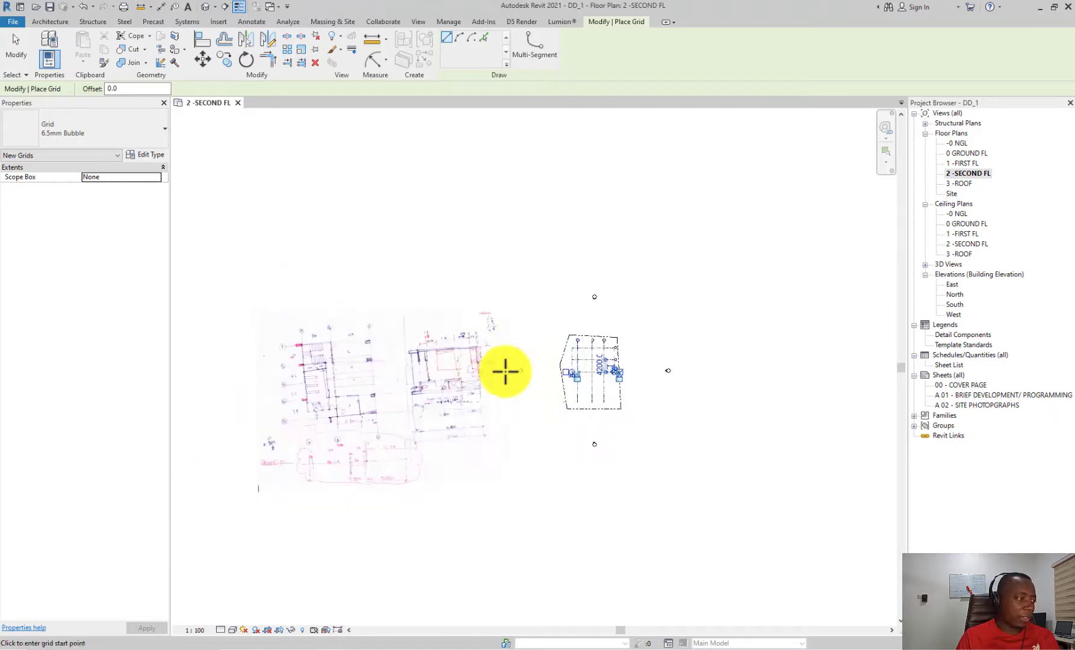
pyautogui.scroll(-5, 337, 383)
pyautogui.scroll(3, 307, 385)
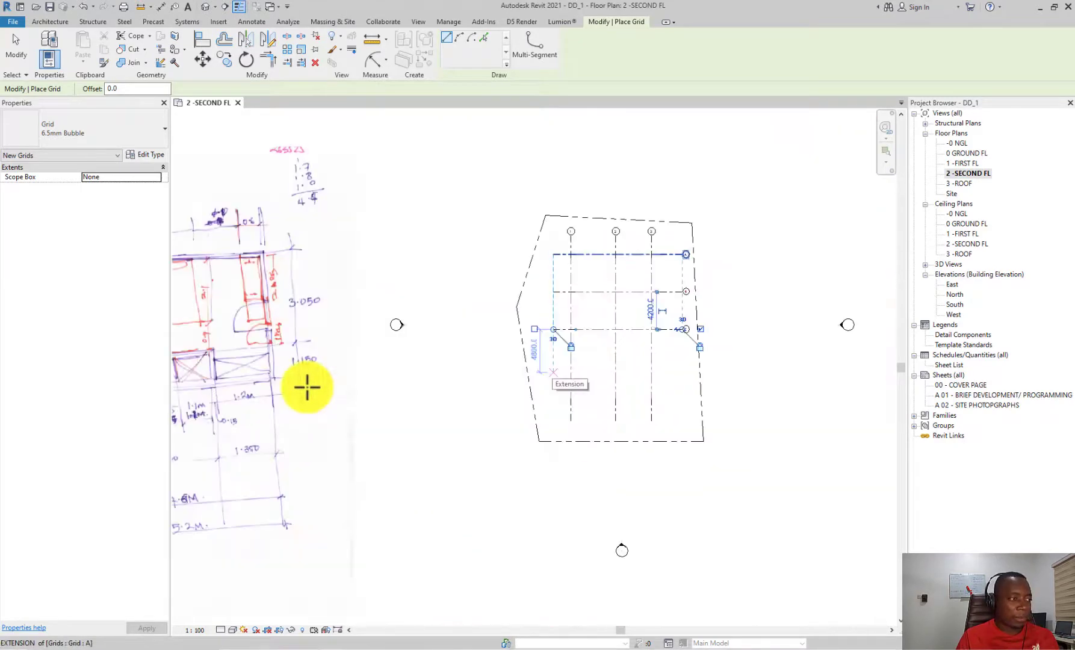
pyautogui.write('3400')
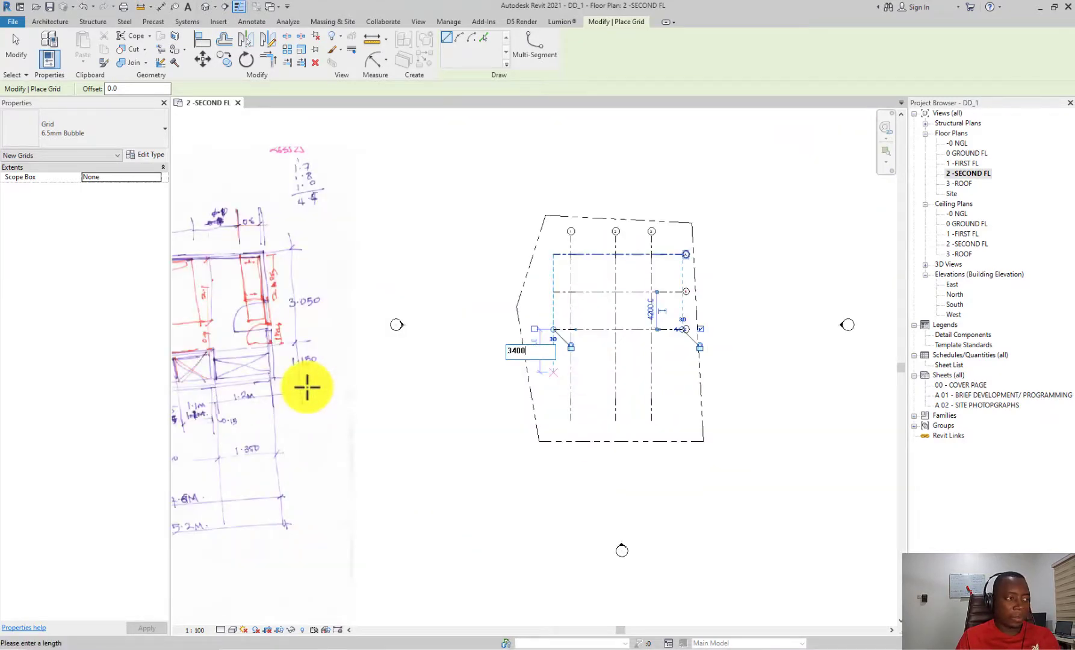
pyautogui.press('Return')
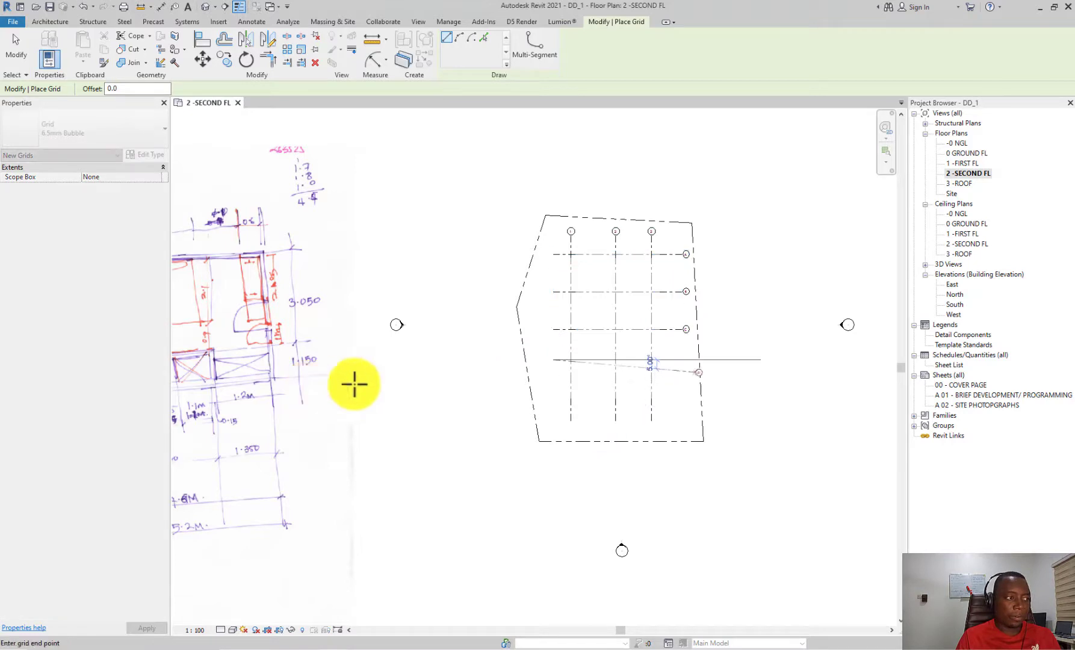
pyautogui.click(686, 359)
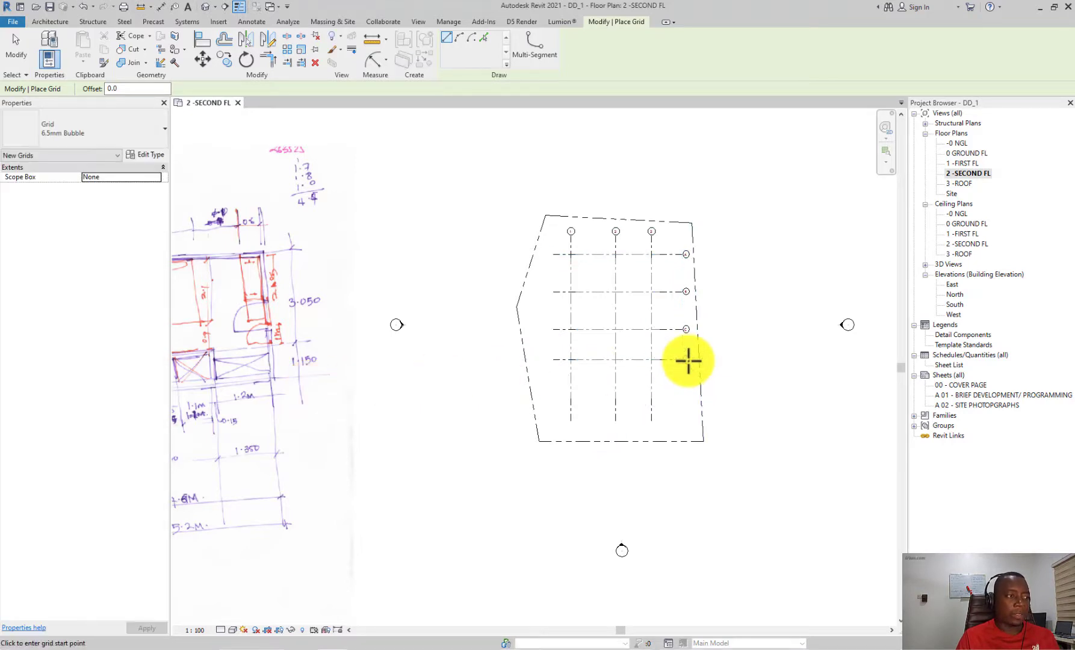
pyautogui.scroll(3, 688, 360)
pyautogui.press('Escape')
pyautogui.press('Escape')
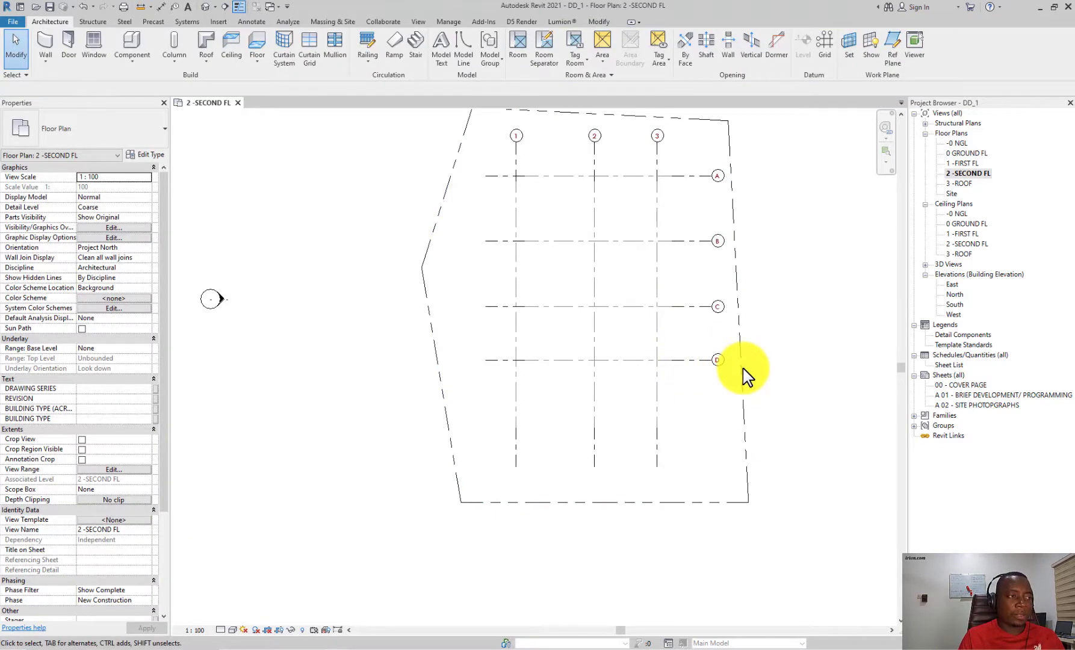
# Open the -0 NGL and 0 GROUND FL plans to check the grid, then select grid 1 on -0 NGL.
pyautogui.moveTo(746, 376); pyautogui.dragTo(789, 355, button='middle')
pyautogui.click(959, 144)
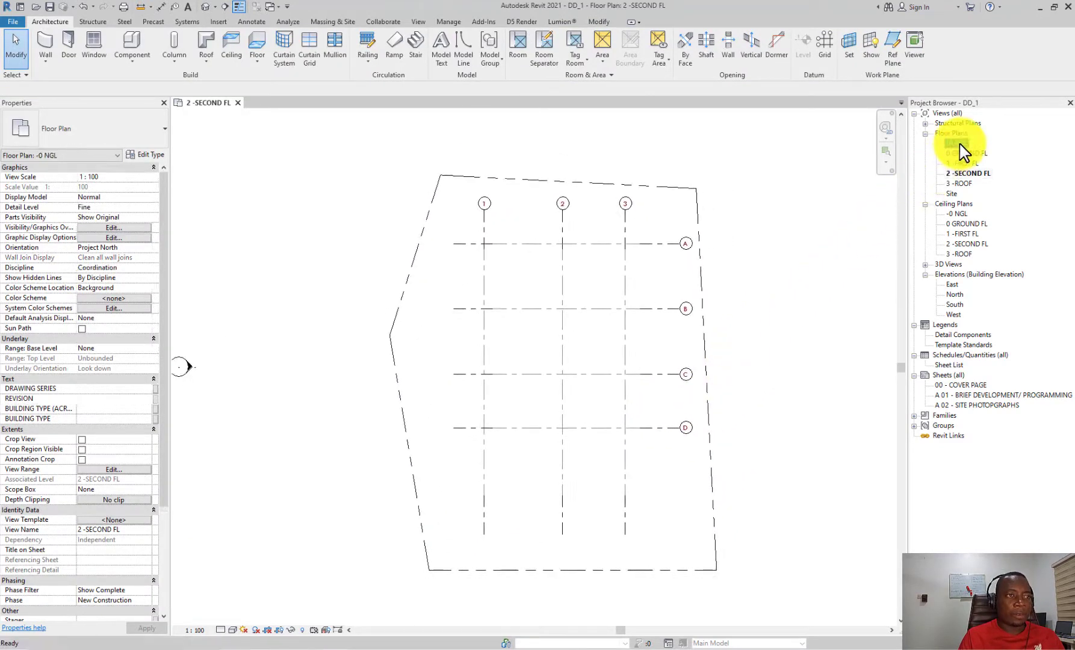
pyautogui.doubleClick(959, 145)
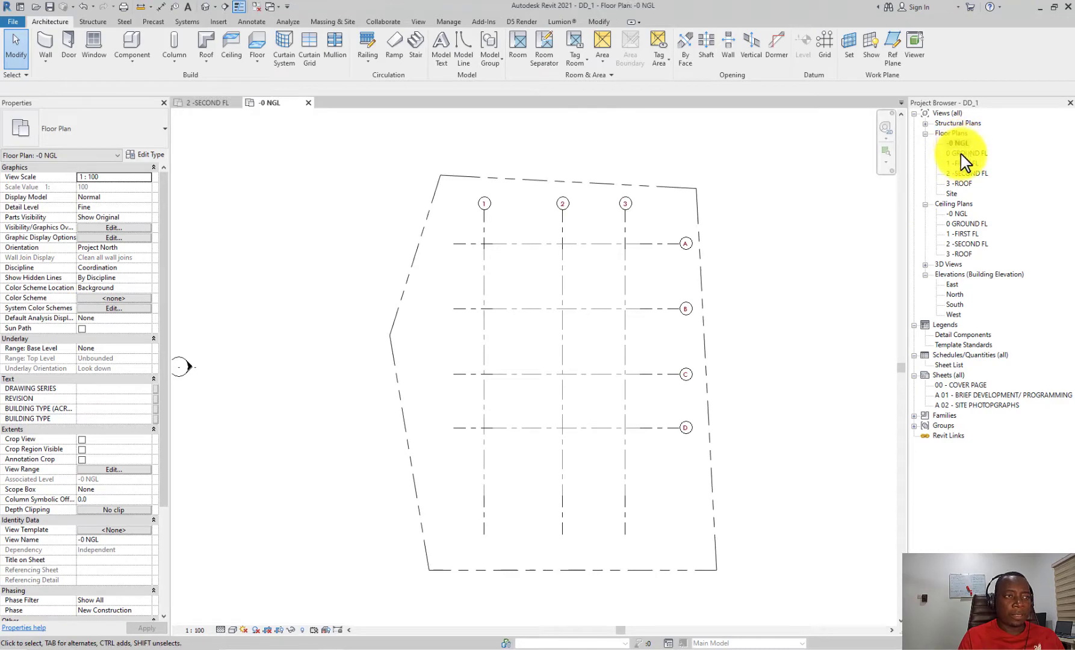
pyautogui.doubleClick(961, 154)
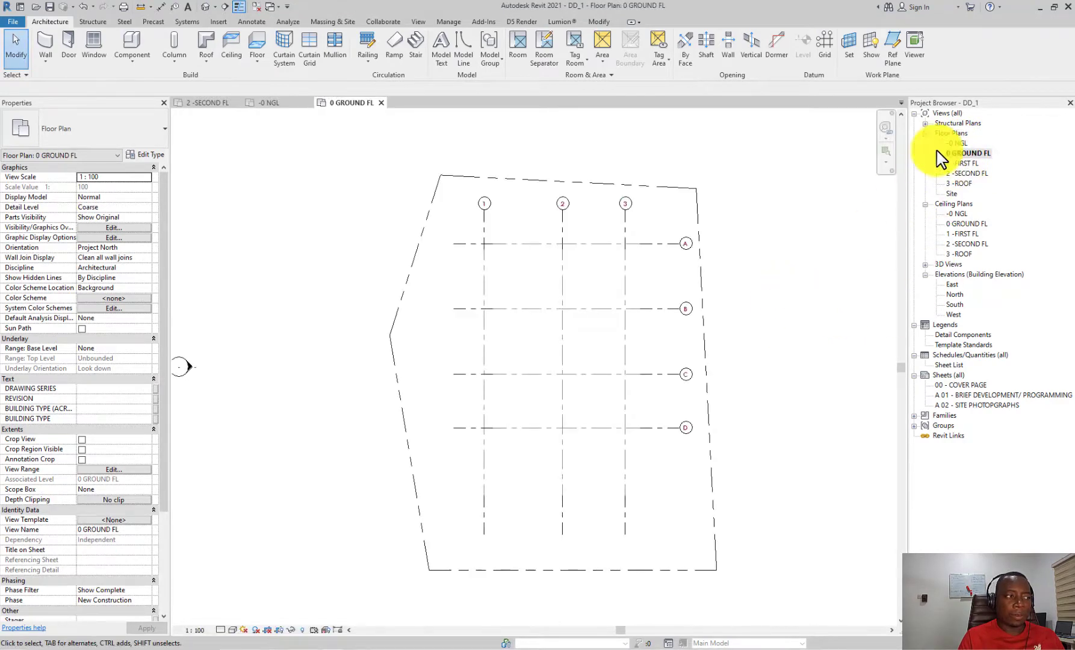
pyautogui.doubleClick(956, 143)
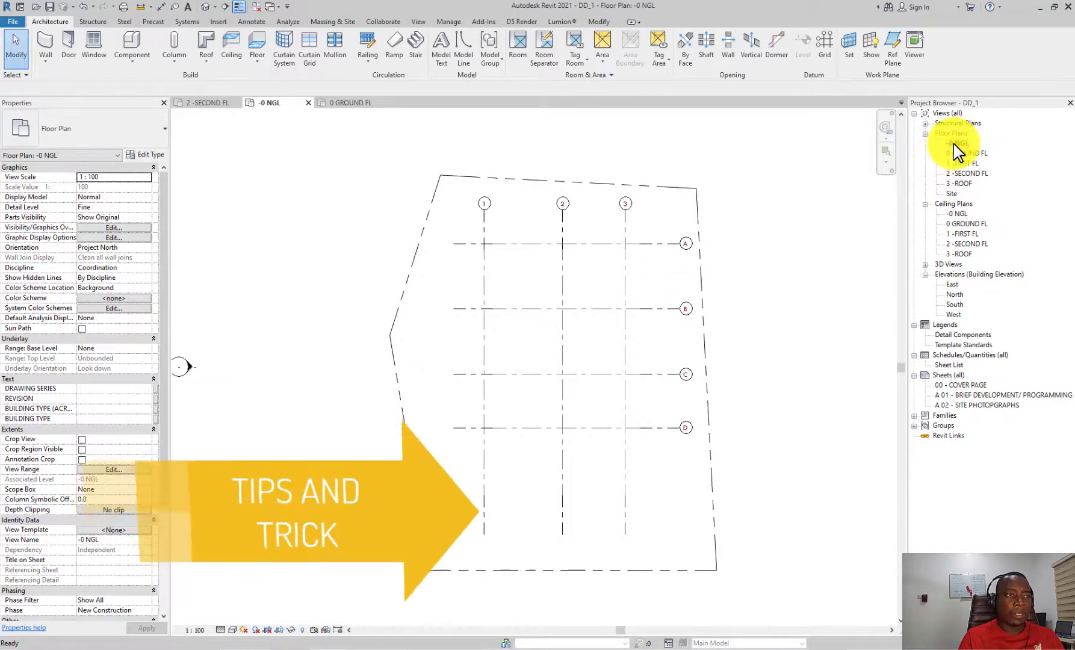
pyautogui.click(483, 516)
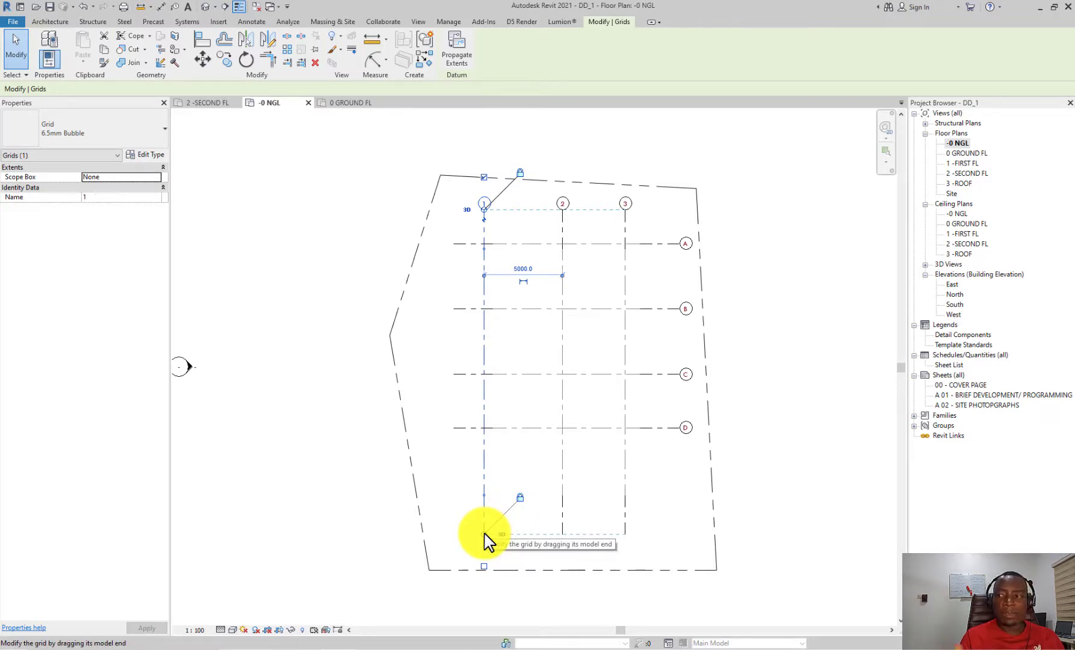
# Shorten grid 1's bottom end toward grid D and adjust grid D's left and right ends.
pyautogui.moveTo(484, 533); pyautogui.dragTo(486, 463)
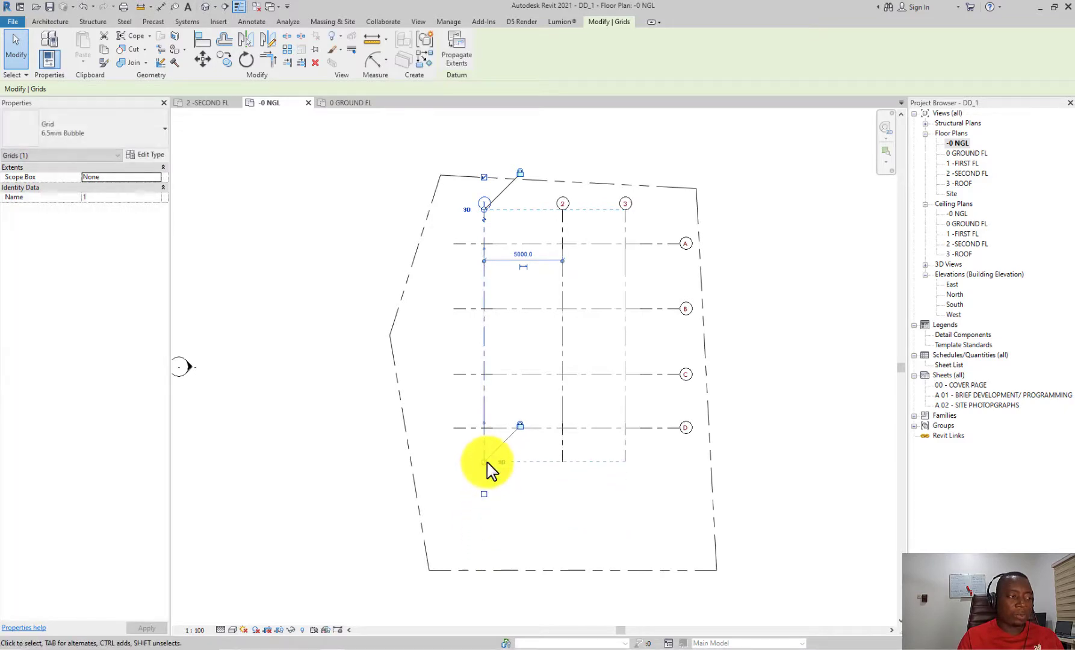
pyautogui.click(459, 428)
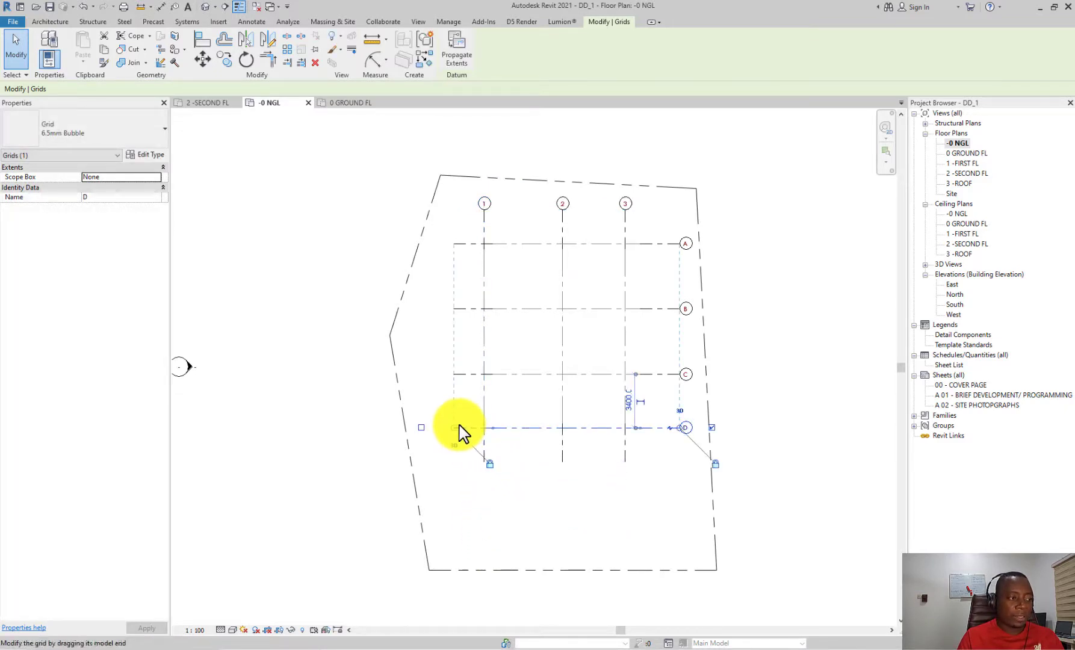
pyautogui.moveTo(455, 429)
pyautogui.mouseDown()
pyautogui.moveTo(418, 427)
pyautogui.moveTo(435, 426)
pyautogui.mouseUp()
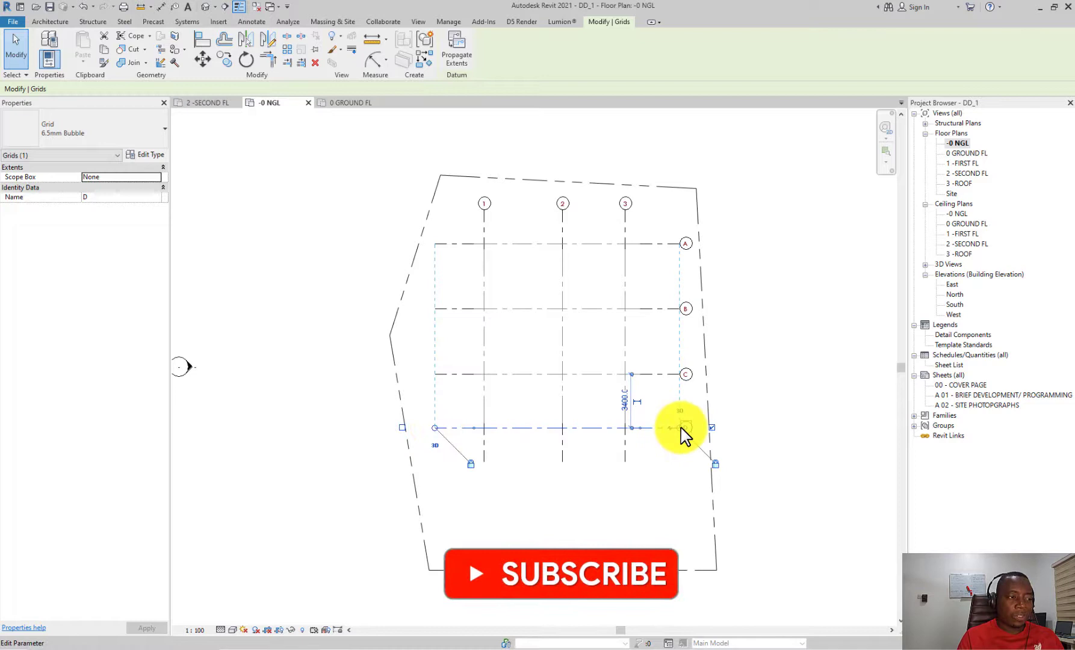
pyautogui.scroll(2, 683, 434)
pyautogui.moveTo(682, 428); pyautogui.dragTo(647, 427)
pyautogui.click(655, 496)
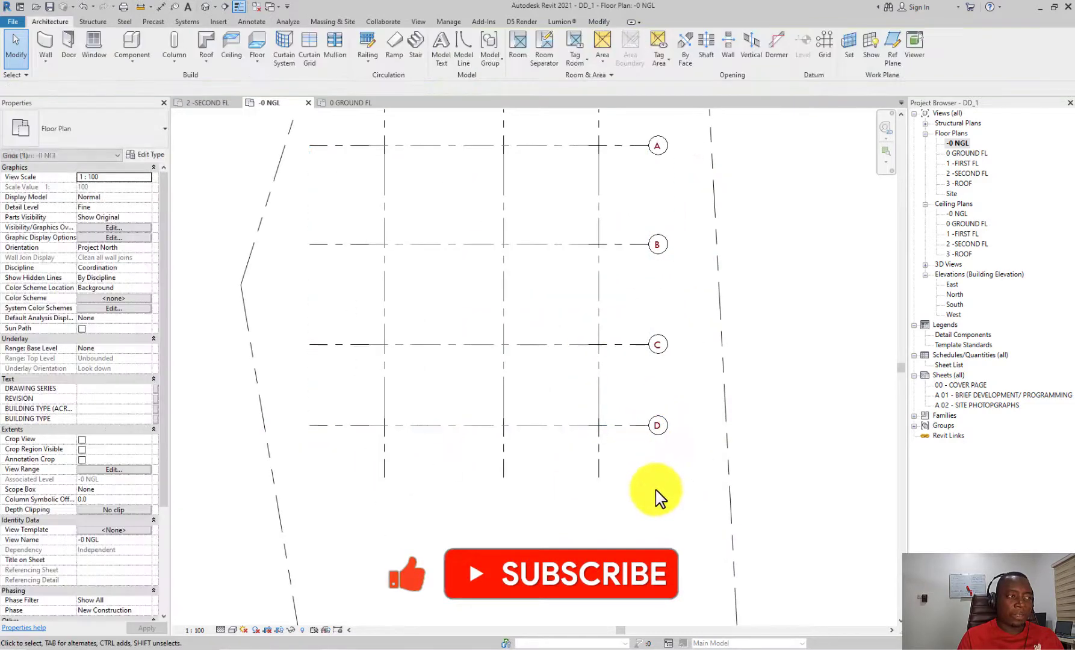
# Open the 0 GROUND FL and then the 1 -FIRST FL floor plans.
pyautogui.scroll(-2, 655, 496)
pyautogui.doubleClick(965, 154)
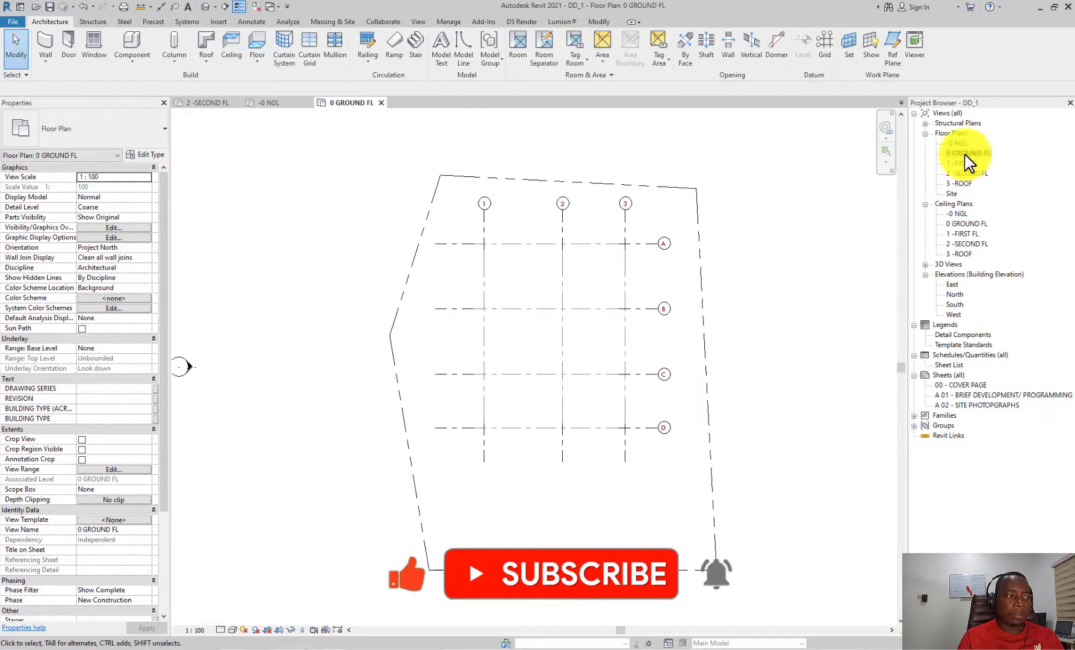
pyautogui.doubleClick(963, 163)
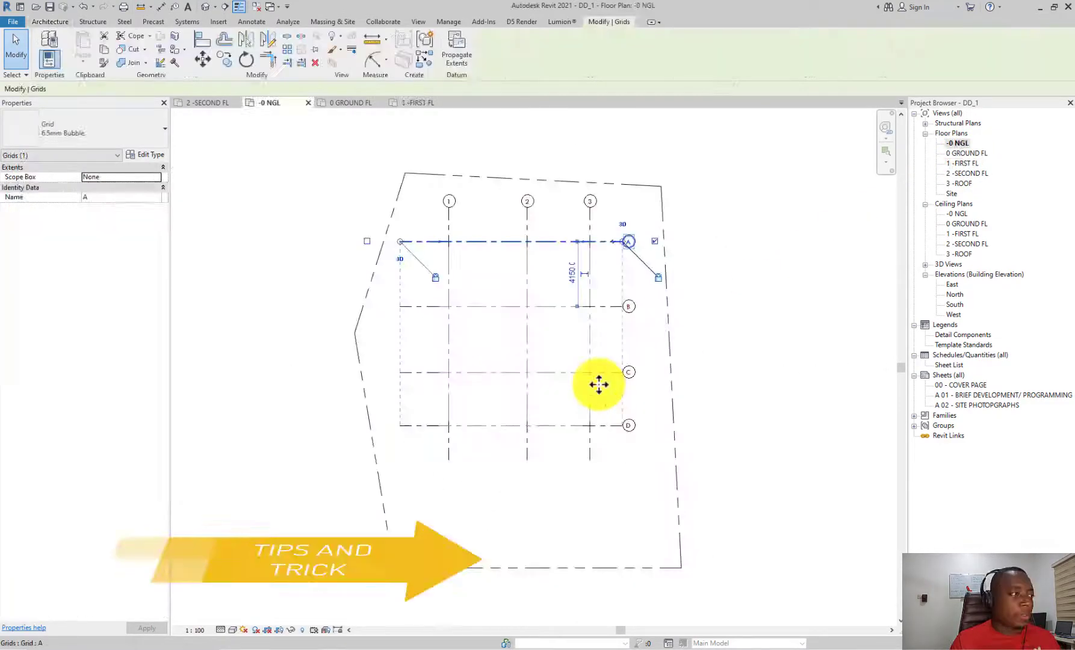
# Open the grid's Type Properties and keep OP_Grid Head - Circle as the grid head symbol.
pyautogui.click(144, 155)
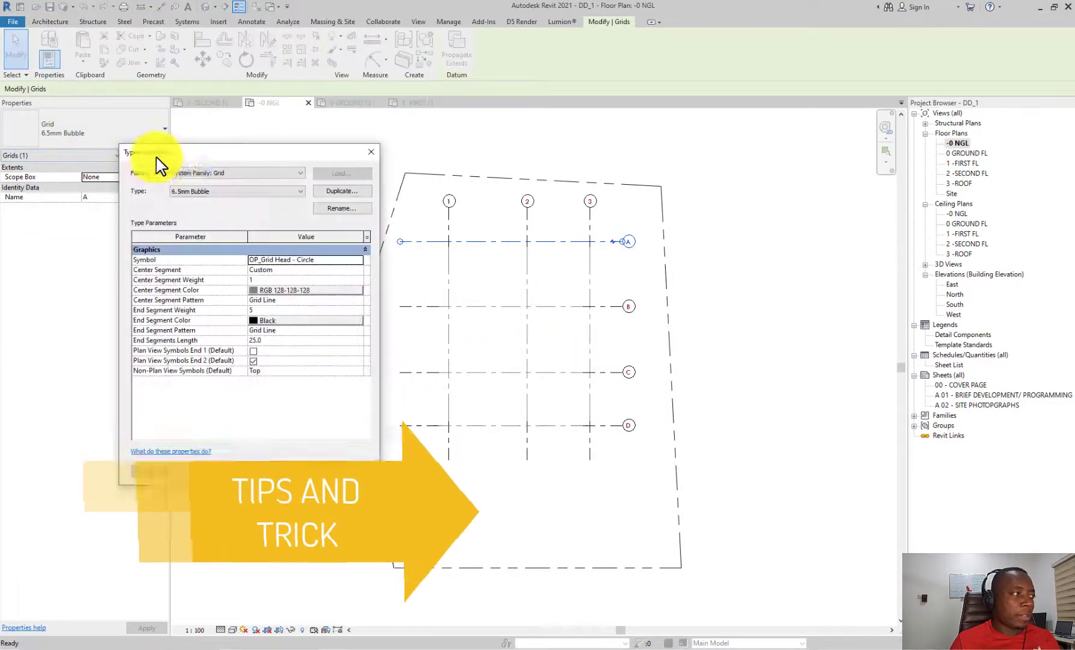
pyautogui.moveTo(294, 151); pyautogui.dragTo(899, 163)
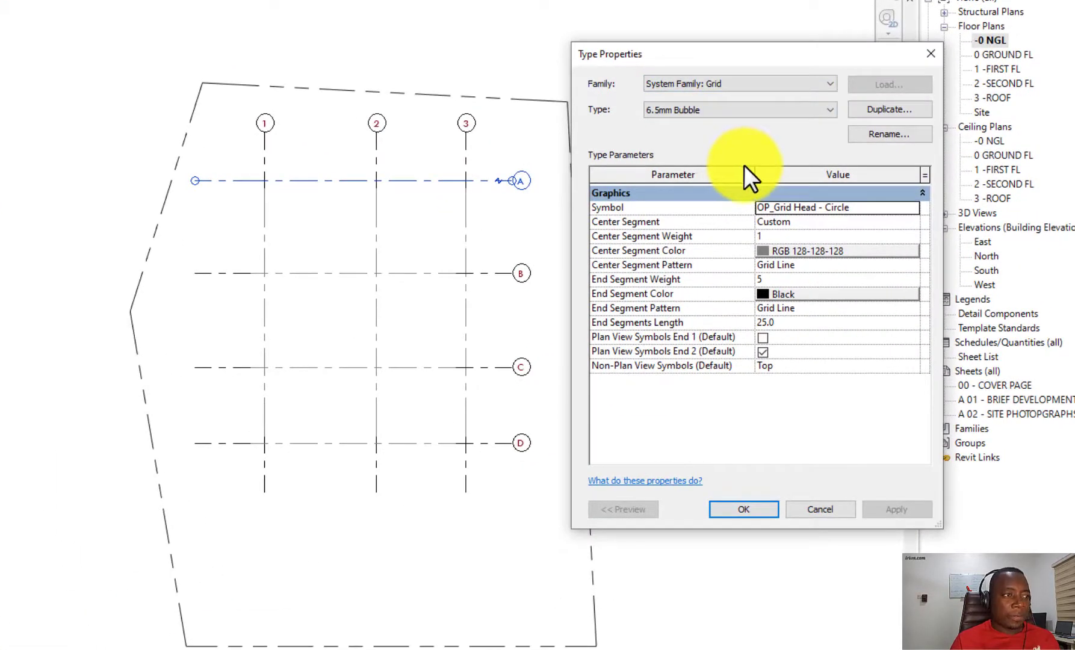
pyautogui.click(914, 205)
pyautogui.click(912, 206)
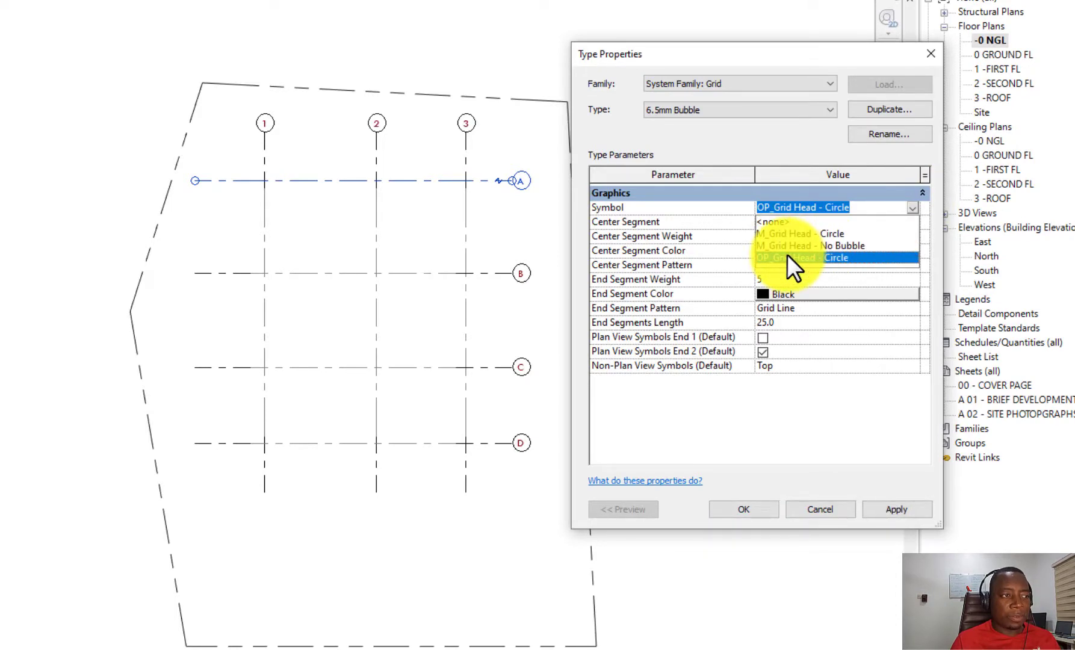
pyautogui.click(911, 209)
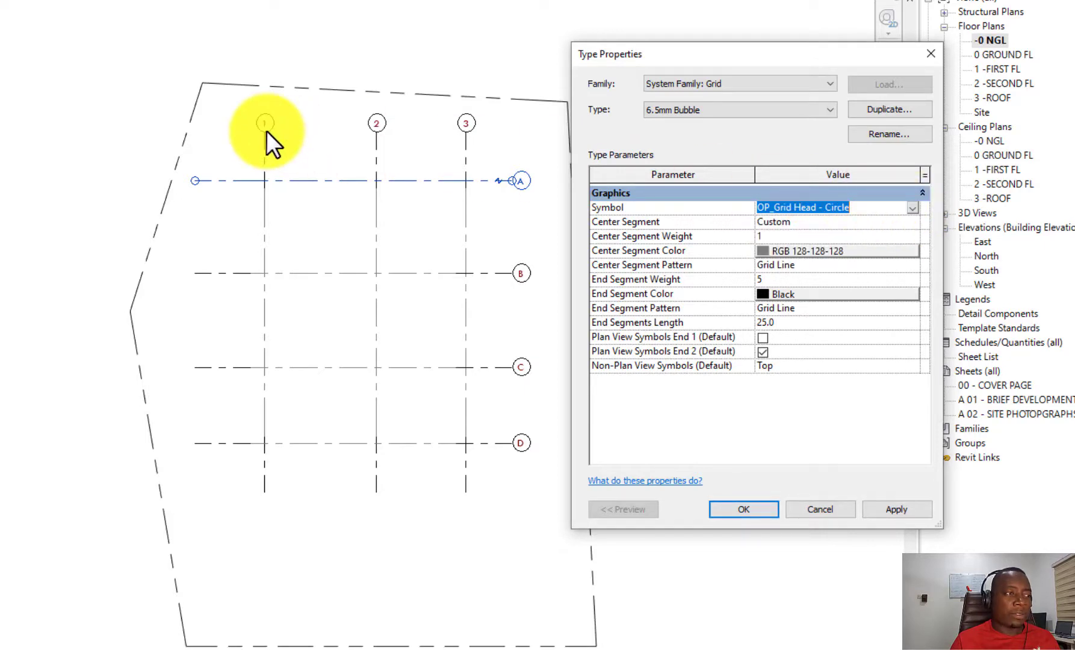
pyautogui.click(914, 208)
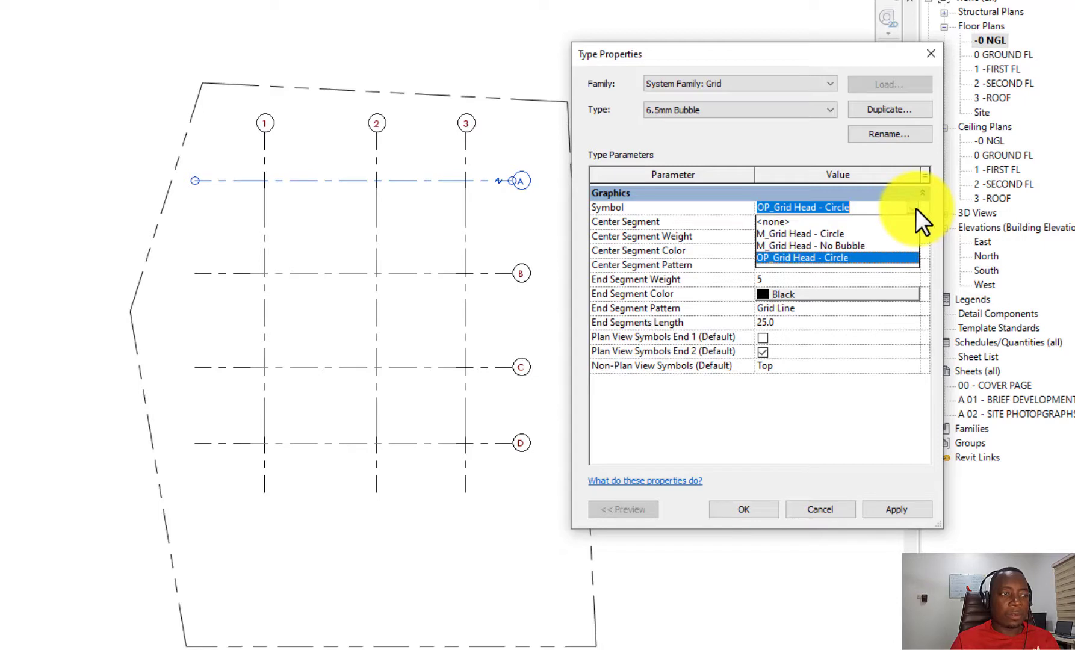
pyautogui.click(914, 208)
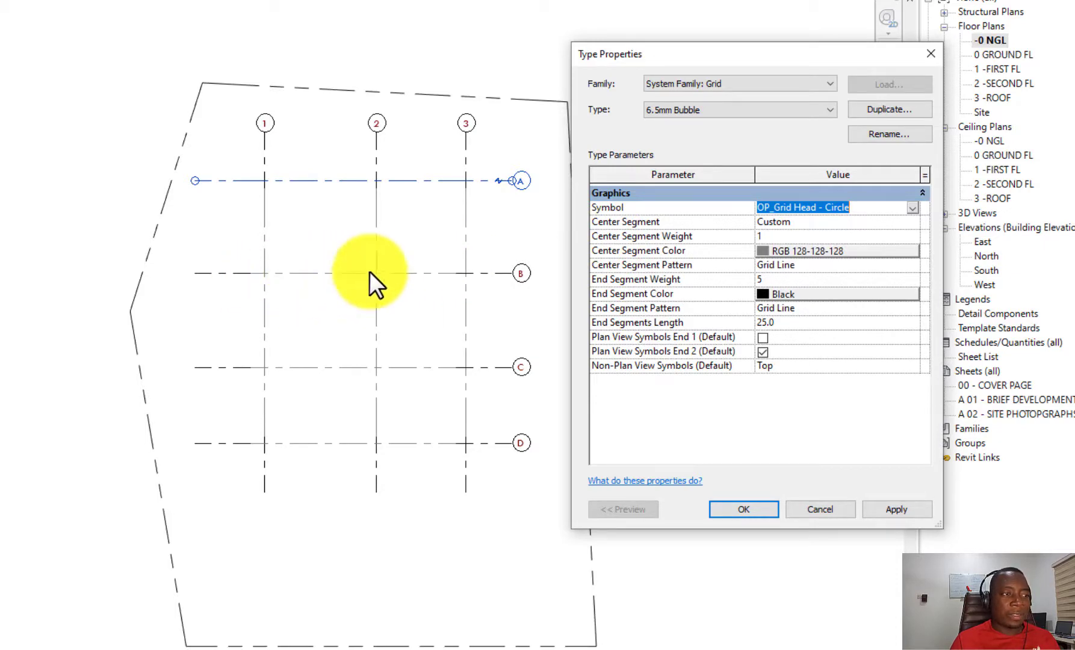
# Set the Center Segment Pattern to Solid, keeping the segment Custom, then apply and close.
pyautogui.click(867, 222)
pyautogui.click(913, 222)
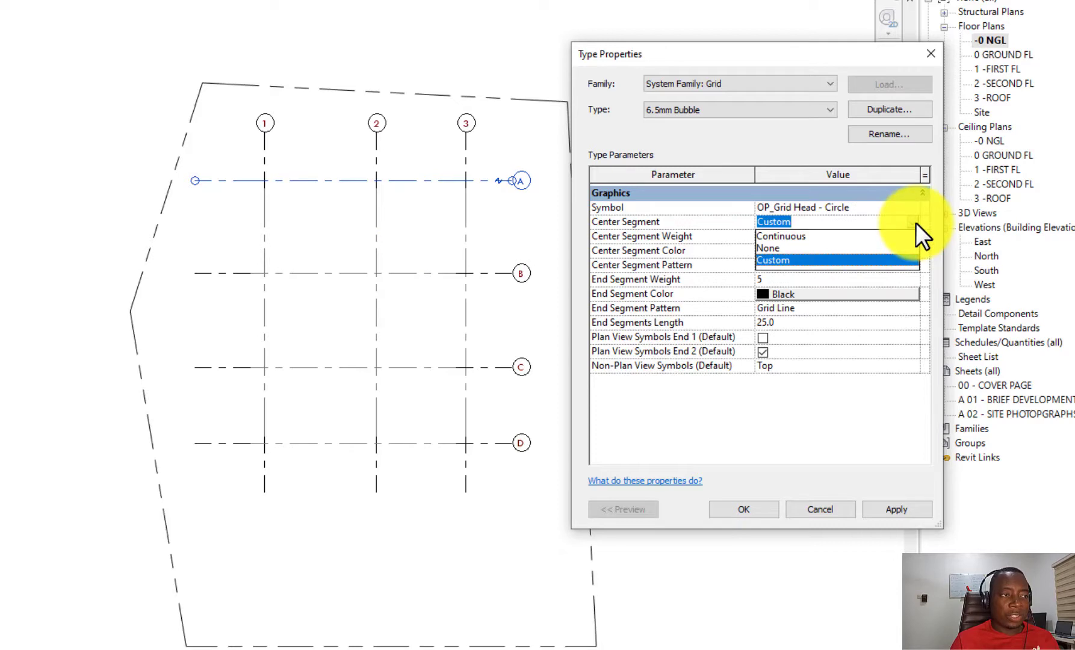
pyautogui.click(812, 224)
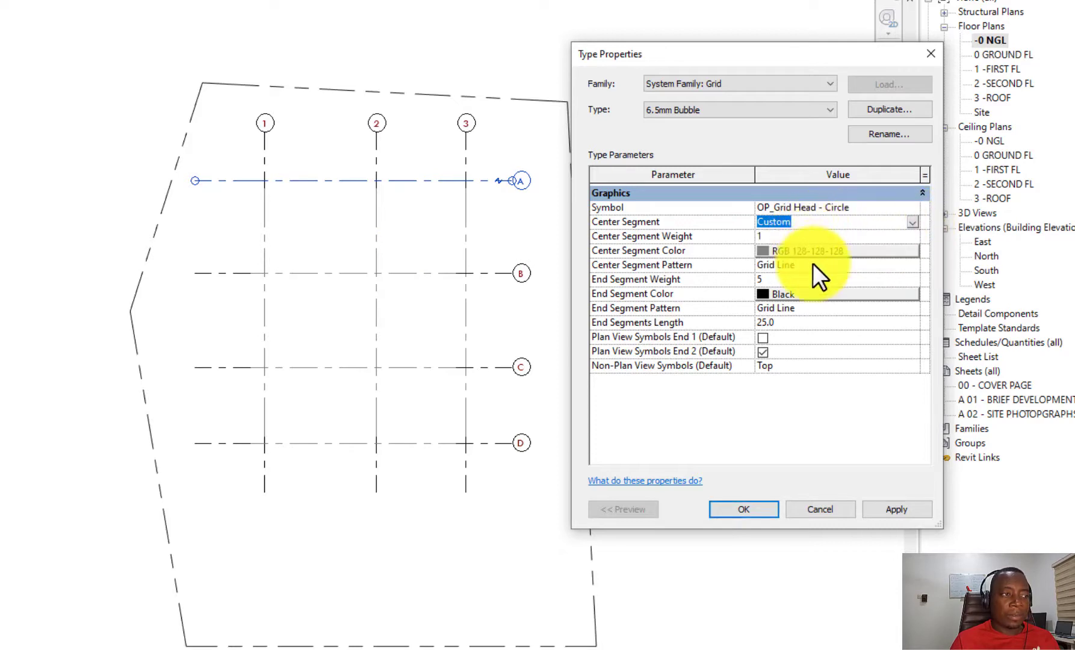
pyautogui.click(891, 267)
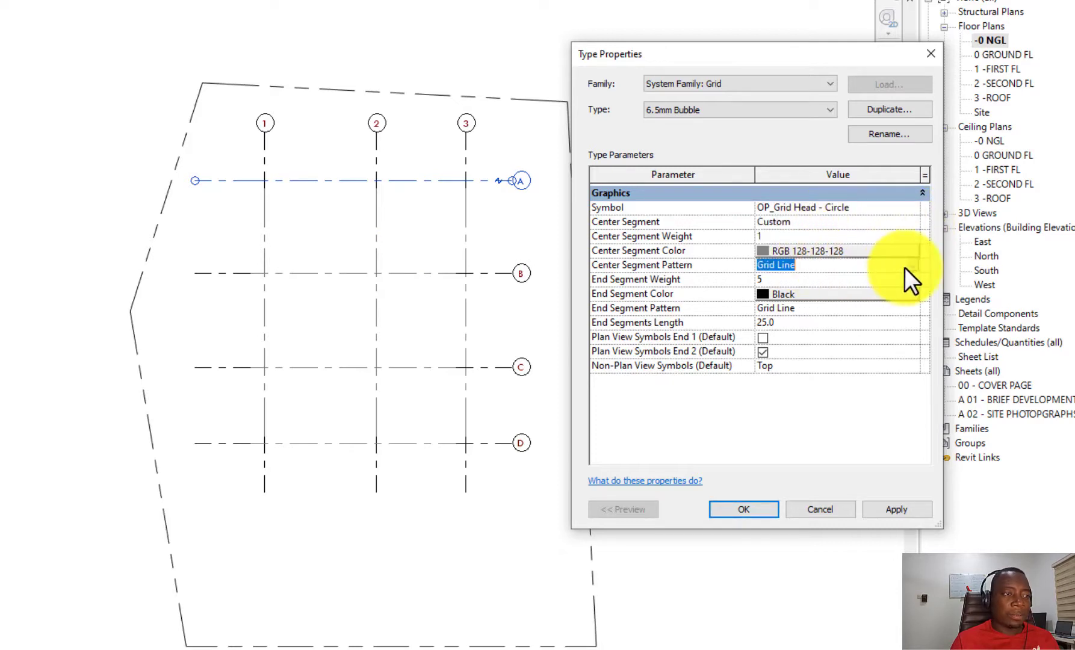
pyautogui.click(912, 266)
pyautogui.scroll(5, 798, 289)
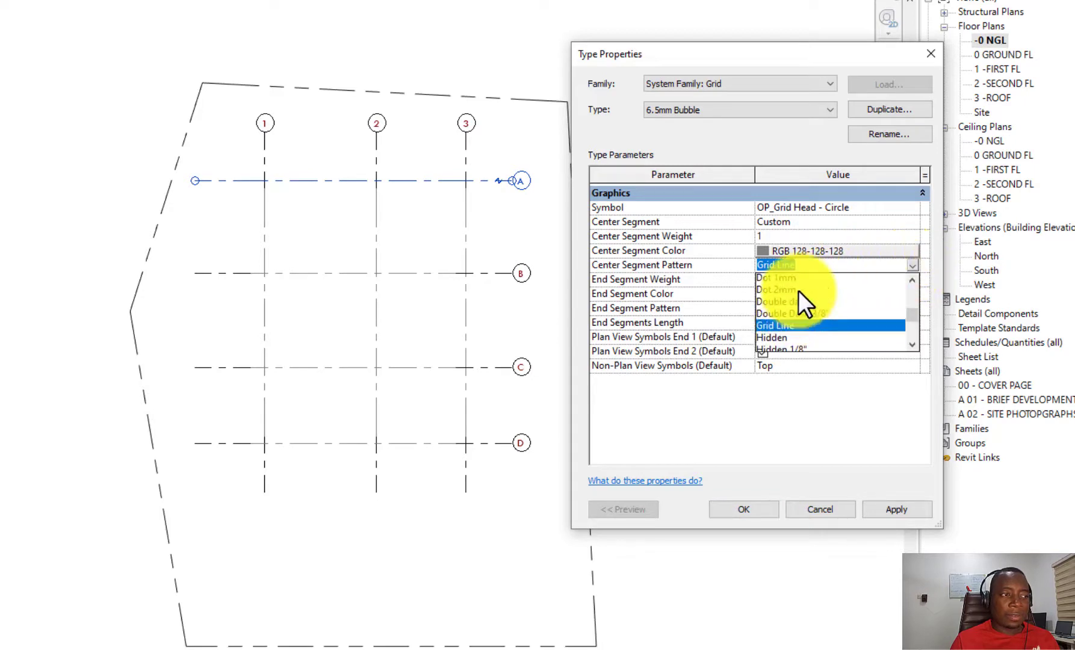
pyautogui.click(772, 278)
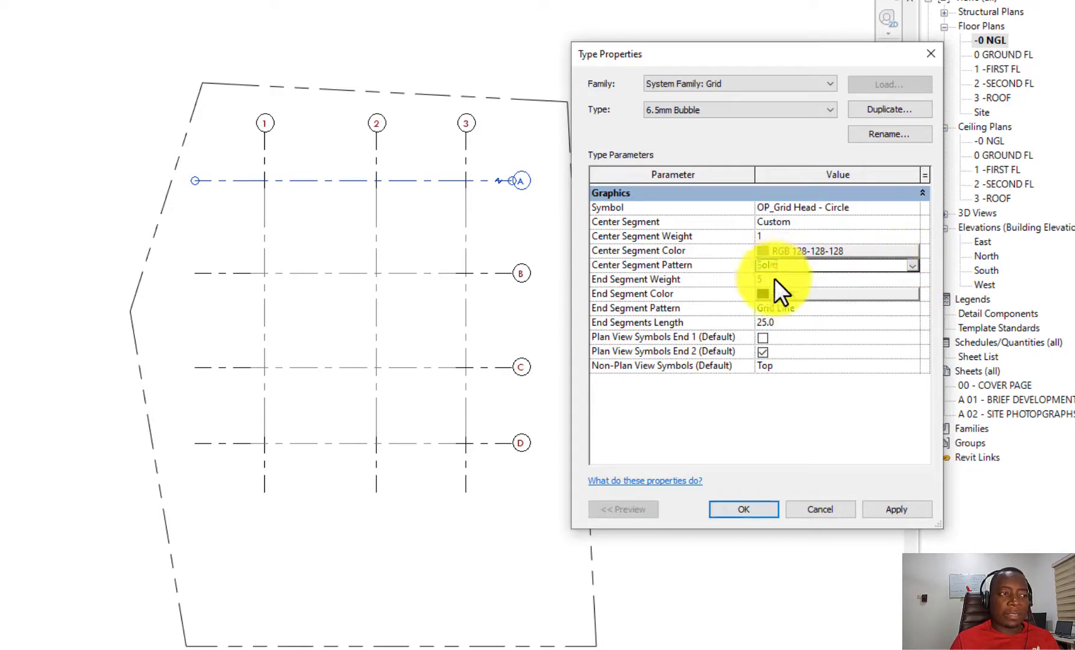
pyautogui.click(911, 508)
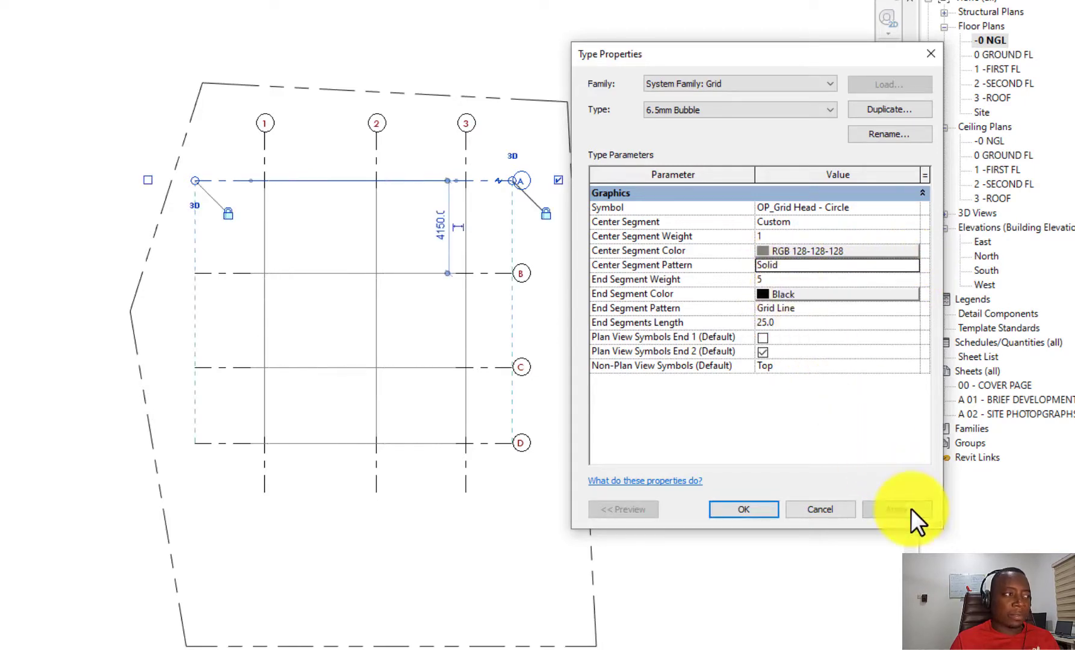
pyautogui.click(752, 511)
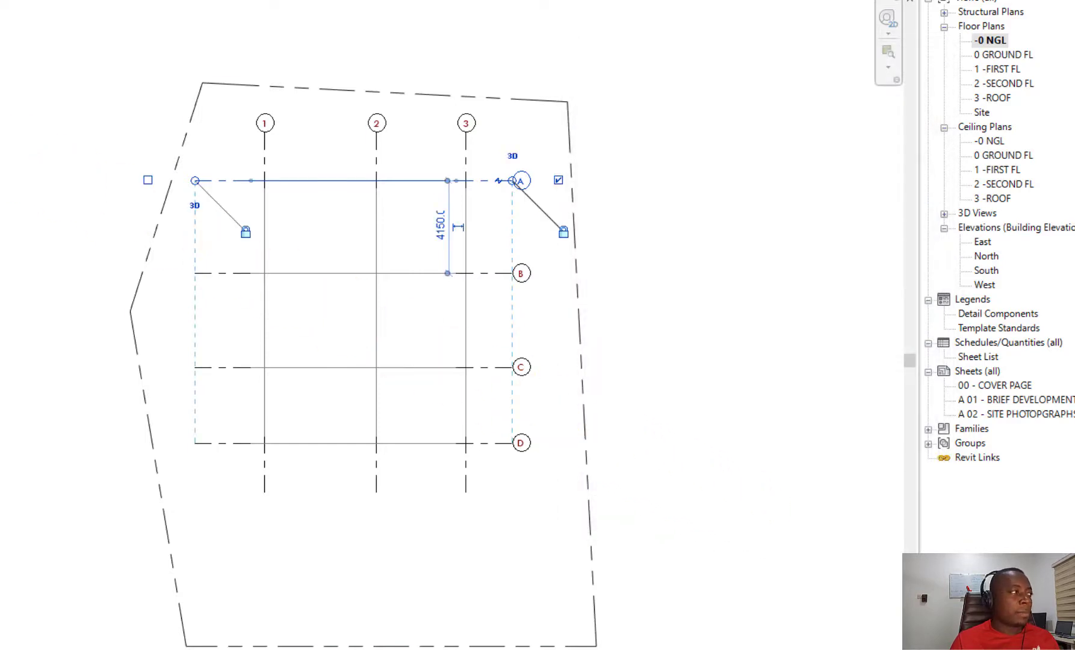
# Set the 6.5mm Bubble grid type's End Segment Color to red and apply it.
pyautogui.click(2, 101)
pyautogui.click(763, 297)
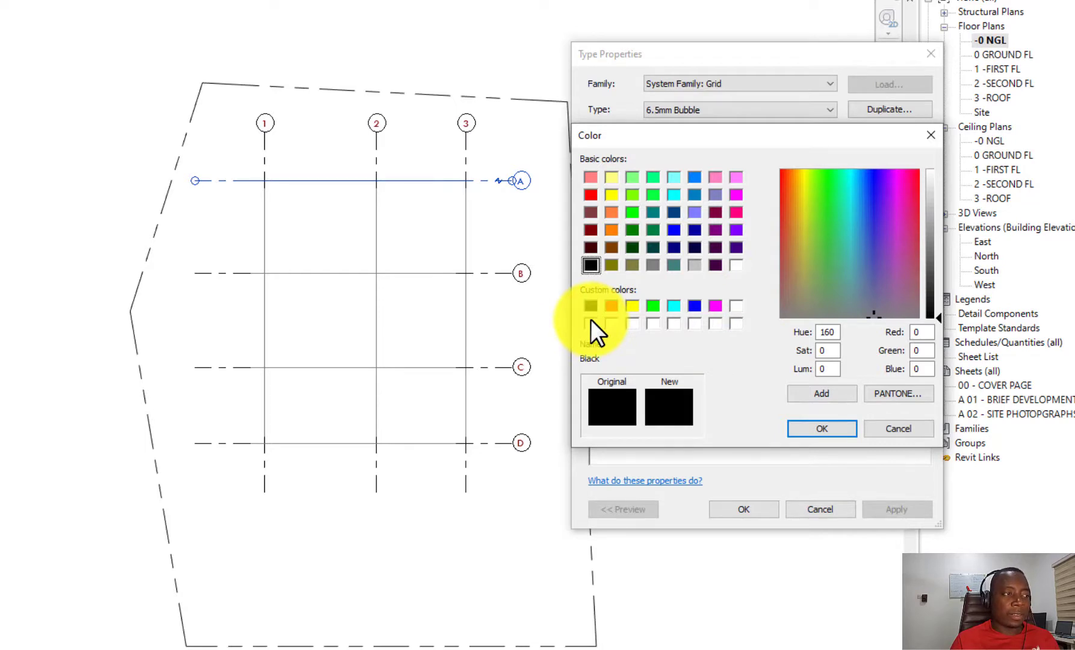
pyautogui.click(610, 305)
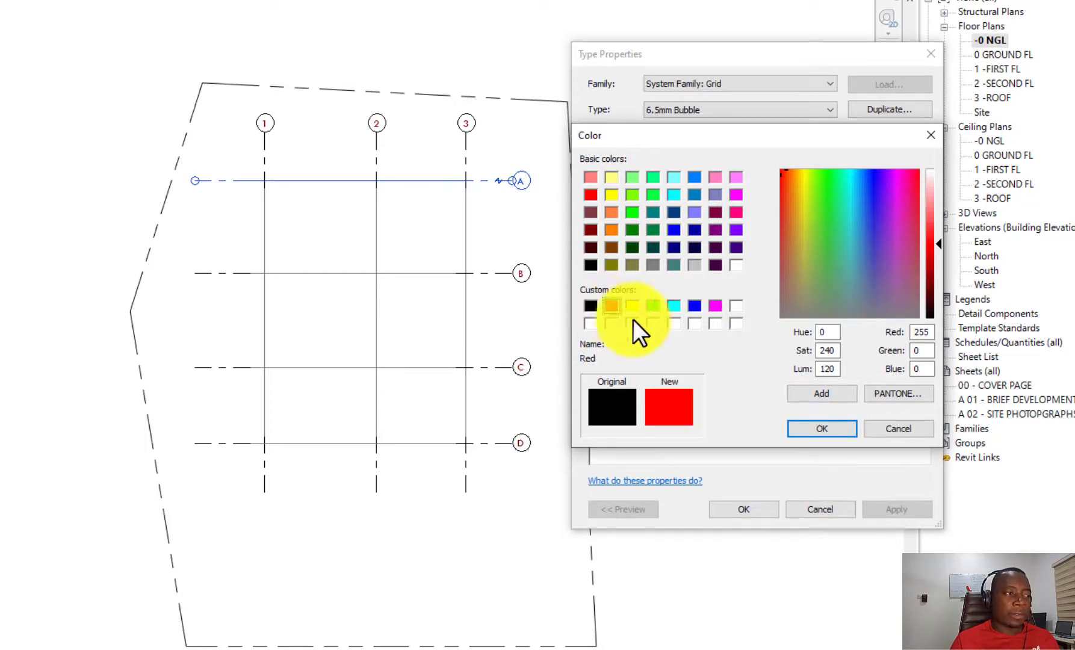
pyautogui.click(817, 430)
pyautogui.click(890, 510)
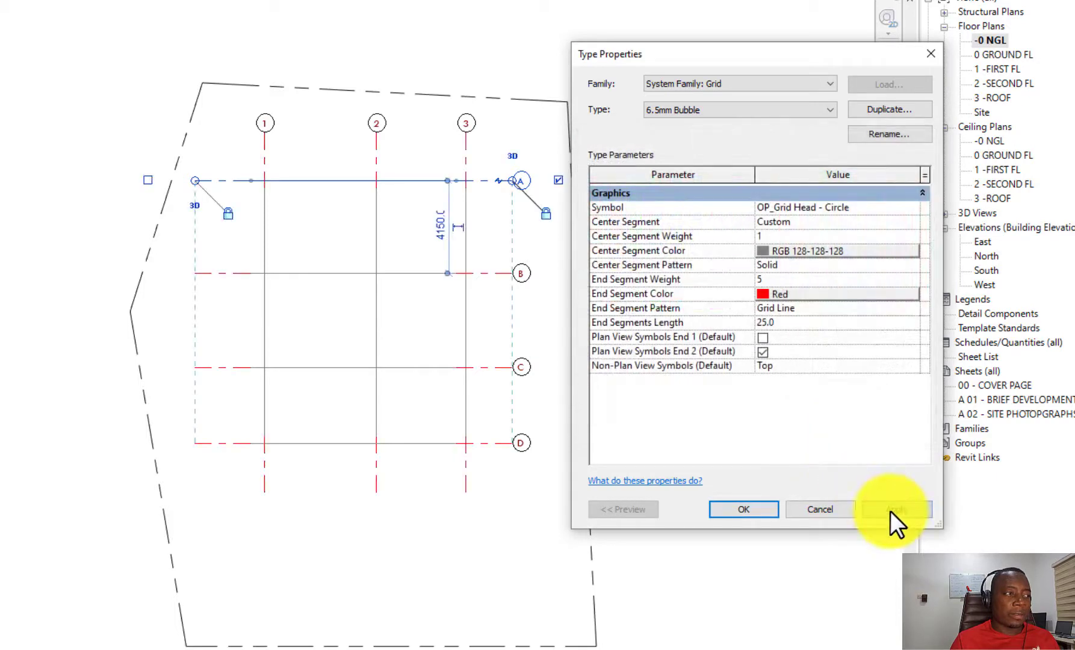
# Enable Plan View Symbols End 1 on the grid type so bubbles show at both ends.
pyautogui.click(762, 338)
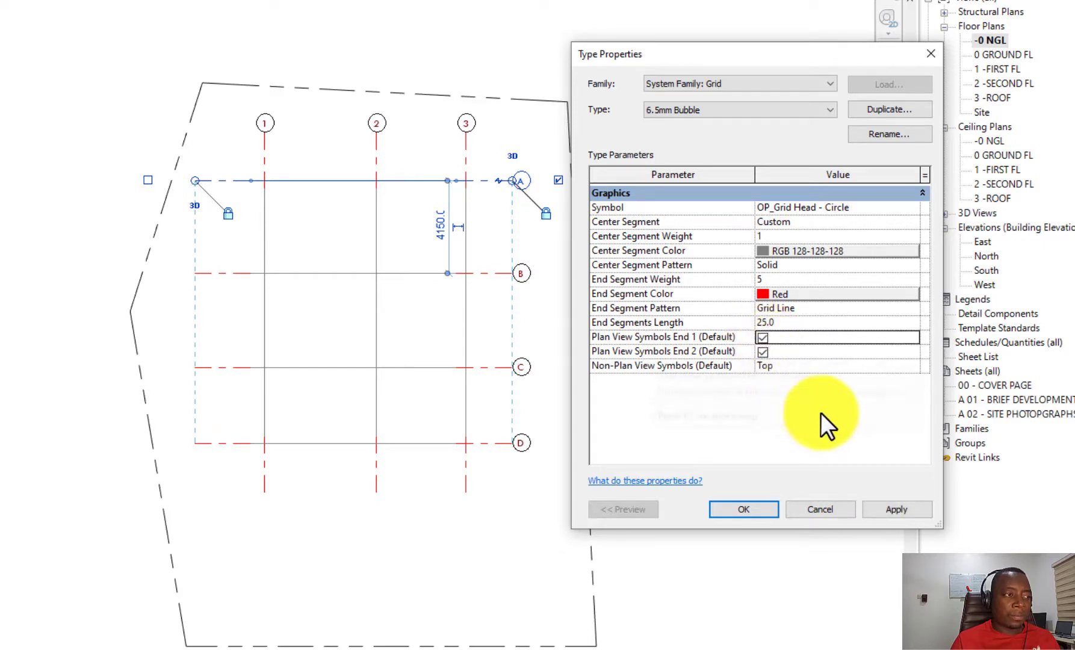
pyautogui.click(898, 509)
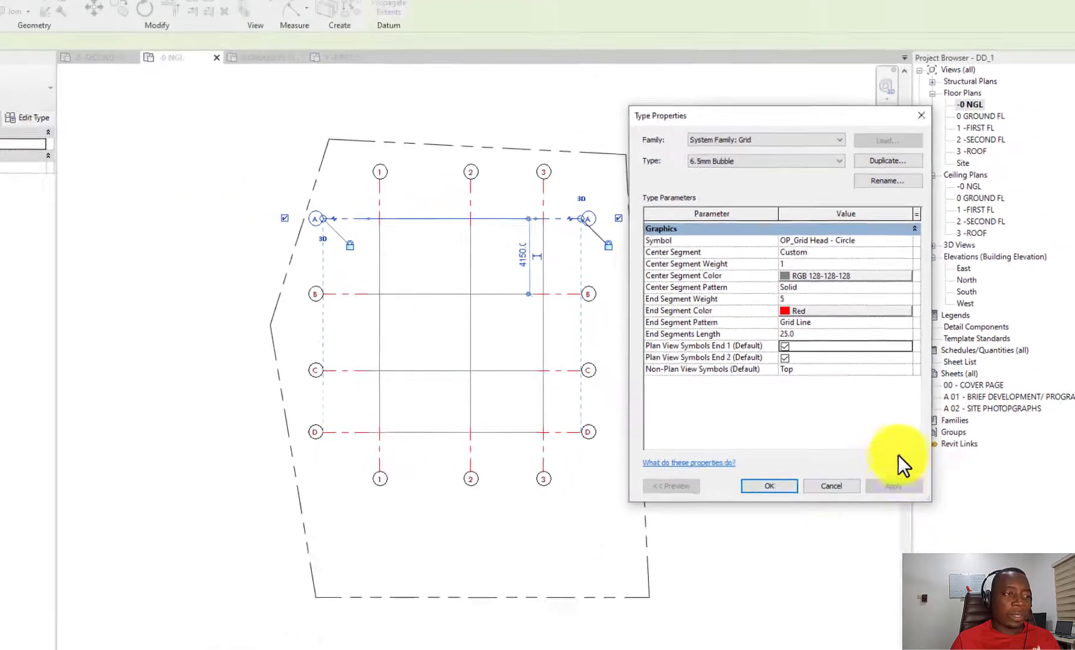
pyautogui.click(906, 369)
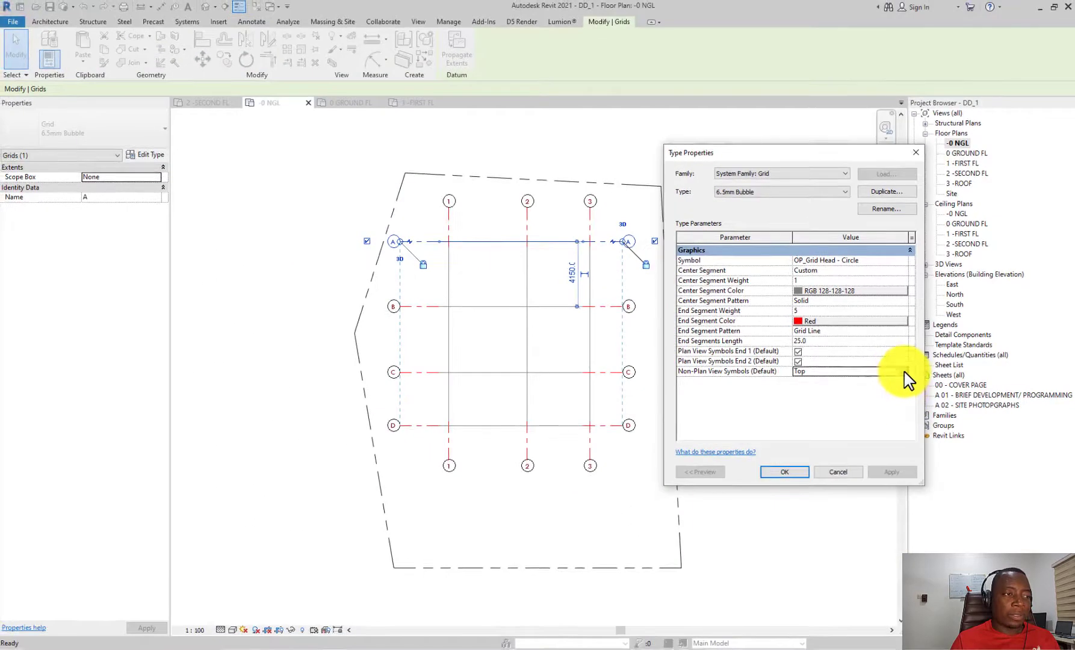
pyautogui.click(907, 368)
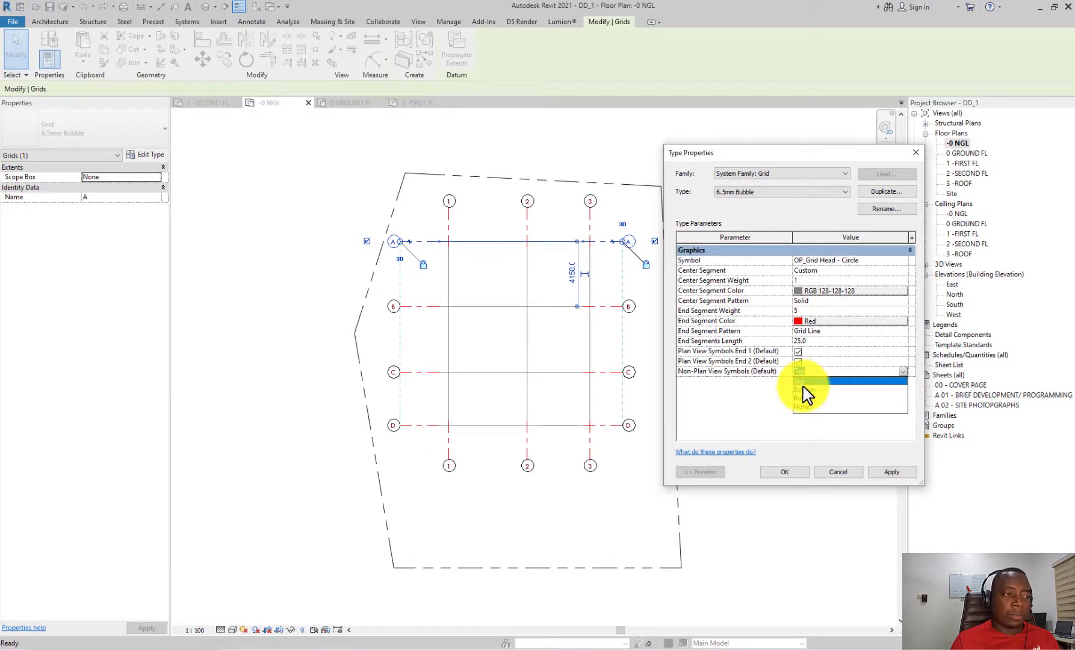
pyautogui.click(784, 472)
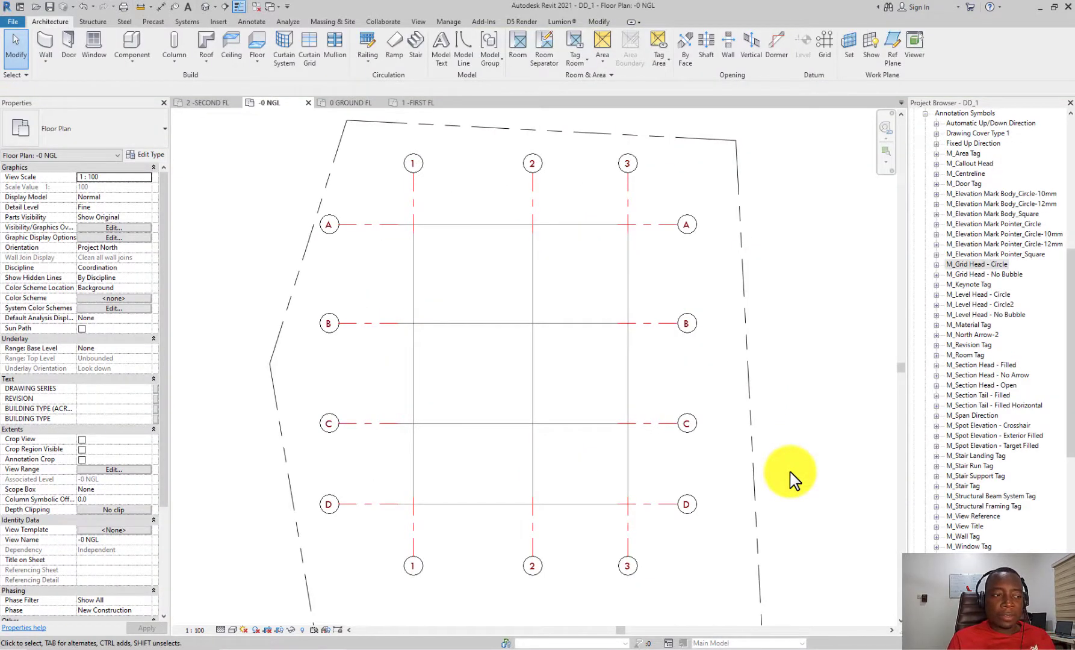
pyautogui.click(533, 259)
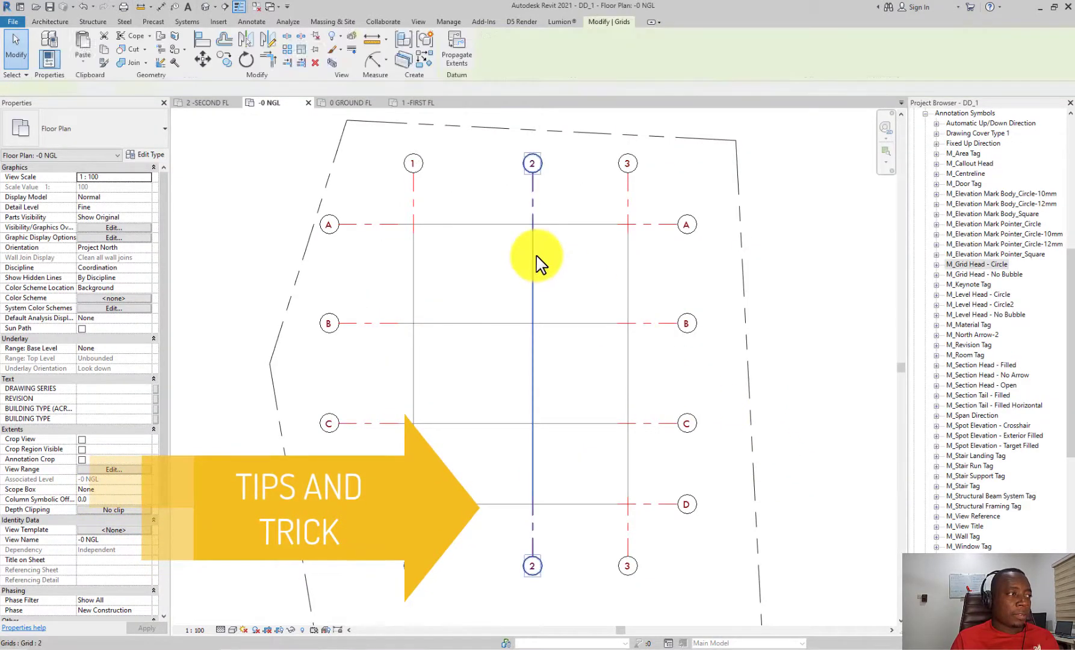
pyautogui.click(155, 155)
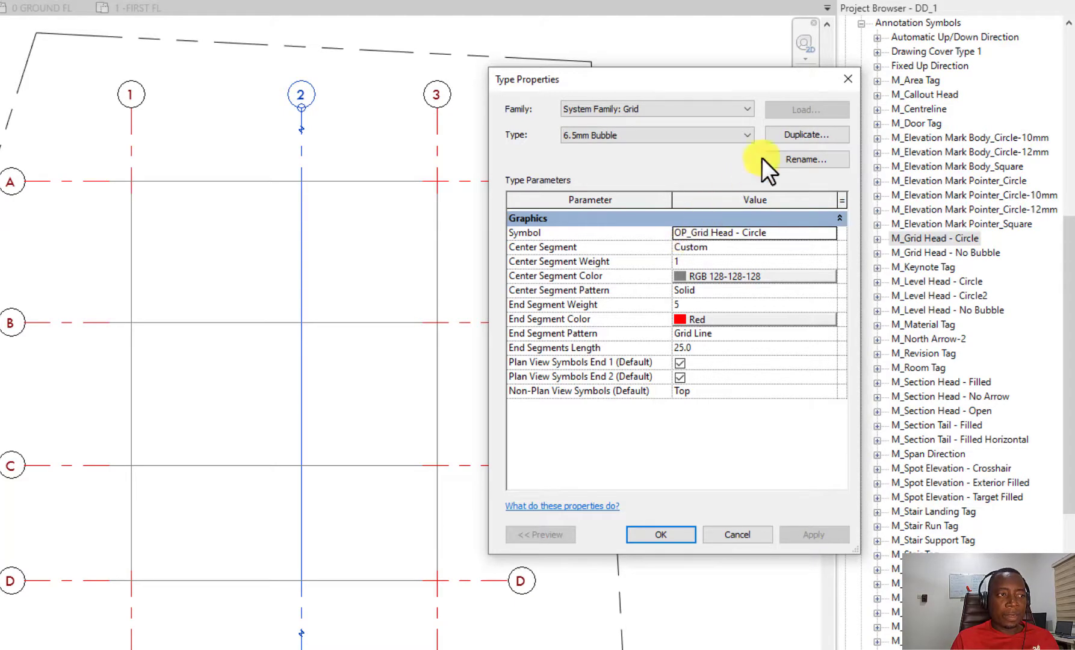
pyautogui.click(846, 78)
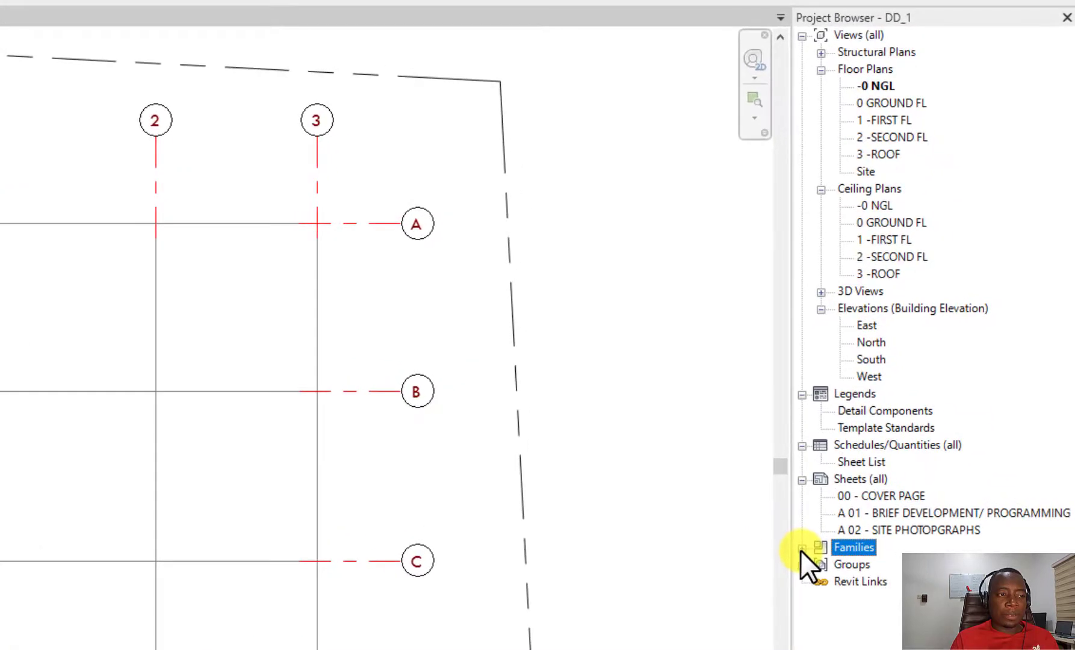
# Edit the OP_Grid Head - Circle family from Families > Annotation Symbols in the Project Browser.
pyautogui.click(802, 548)
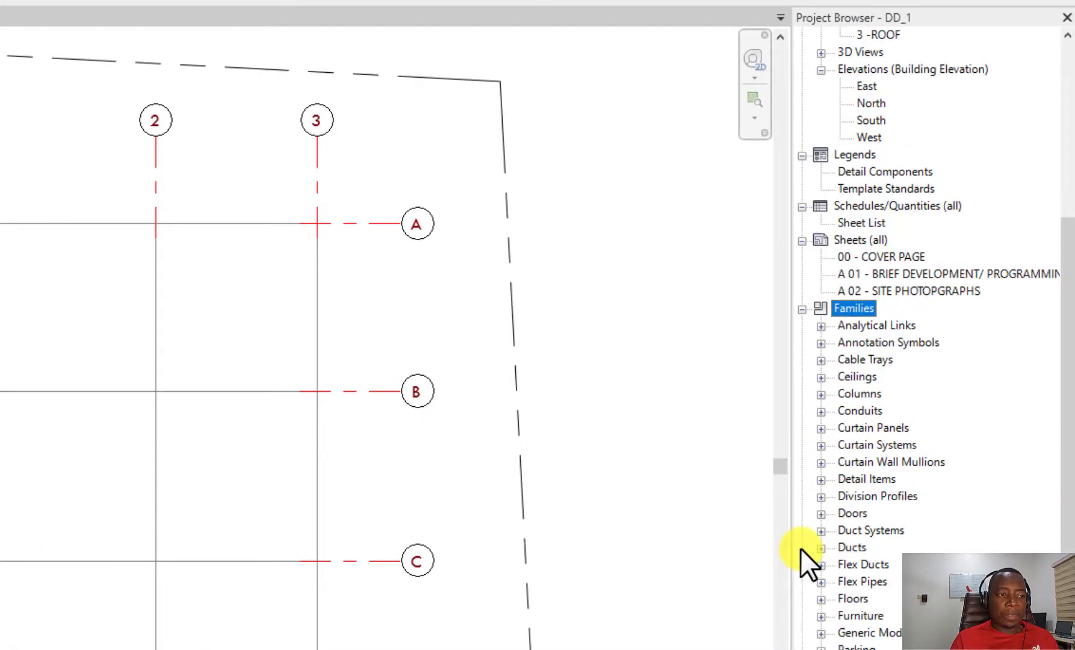
pyautogui.click(820, 342)
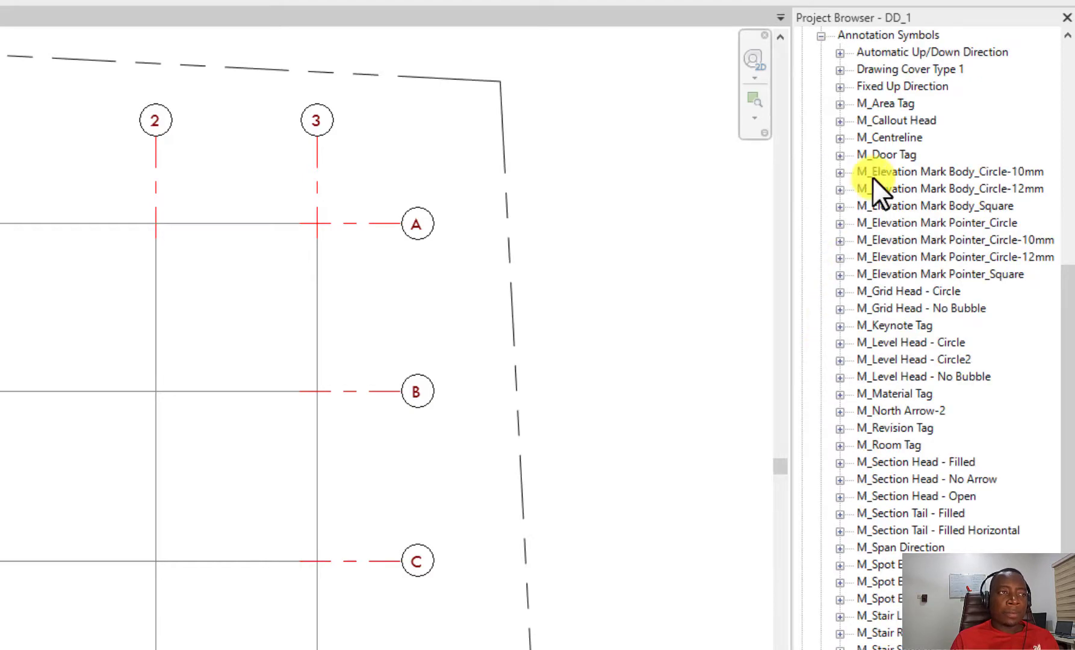
pyautogui.scroll(2, 871, 177)
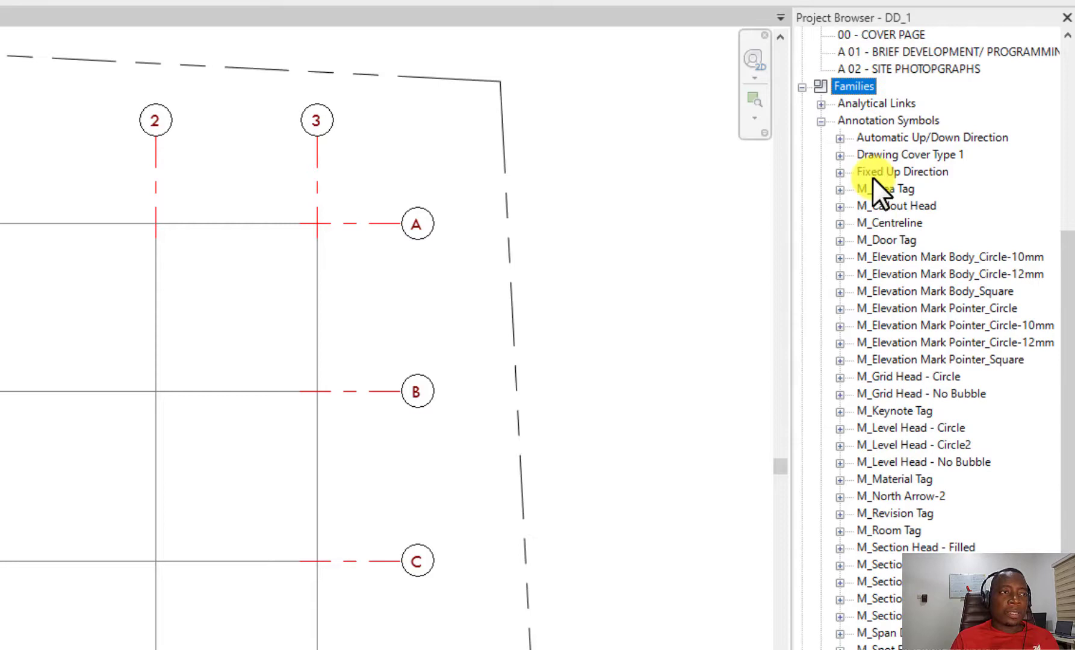
pyautogui.scroll(-7, 885, 253)
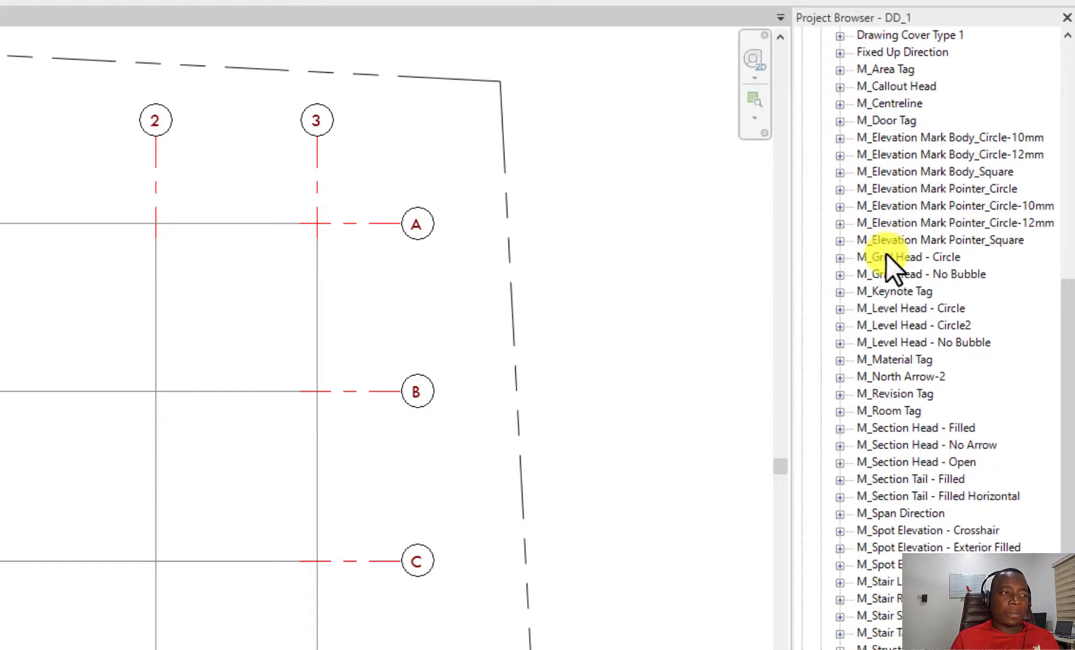
pyautogui.scroll(-3, 885, 253)
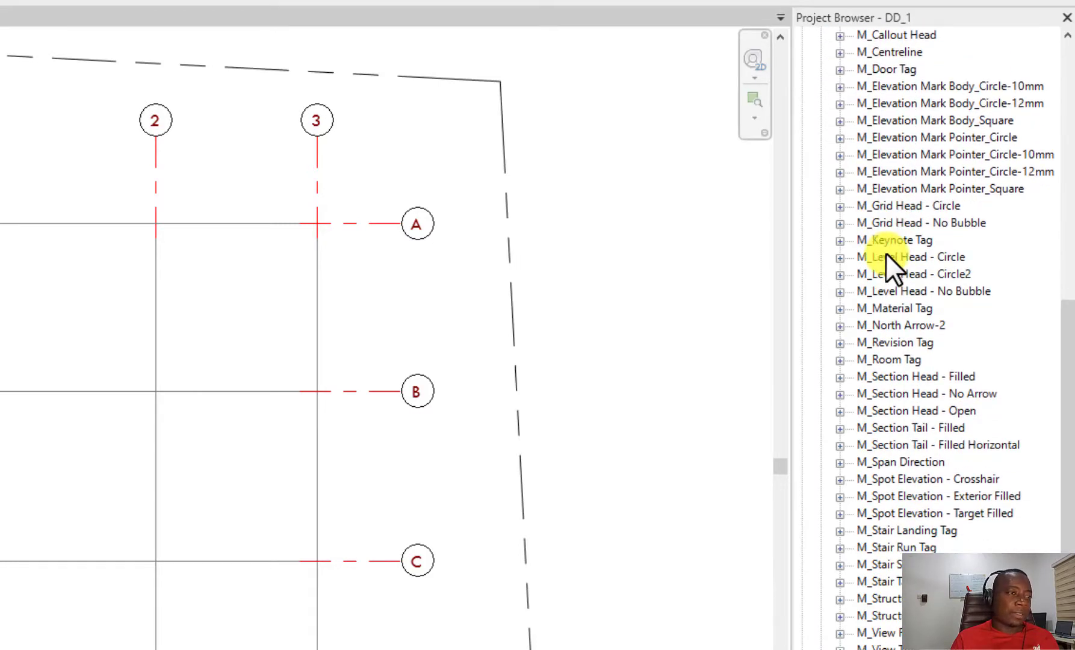
pyautogui.scroll(-10, 885, 252)
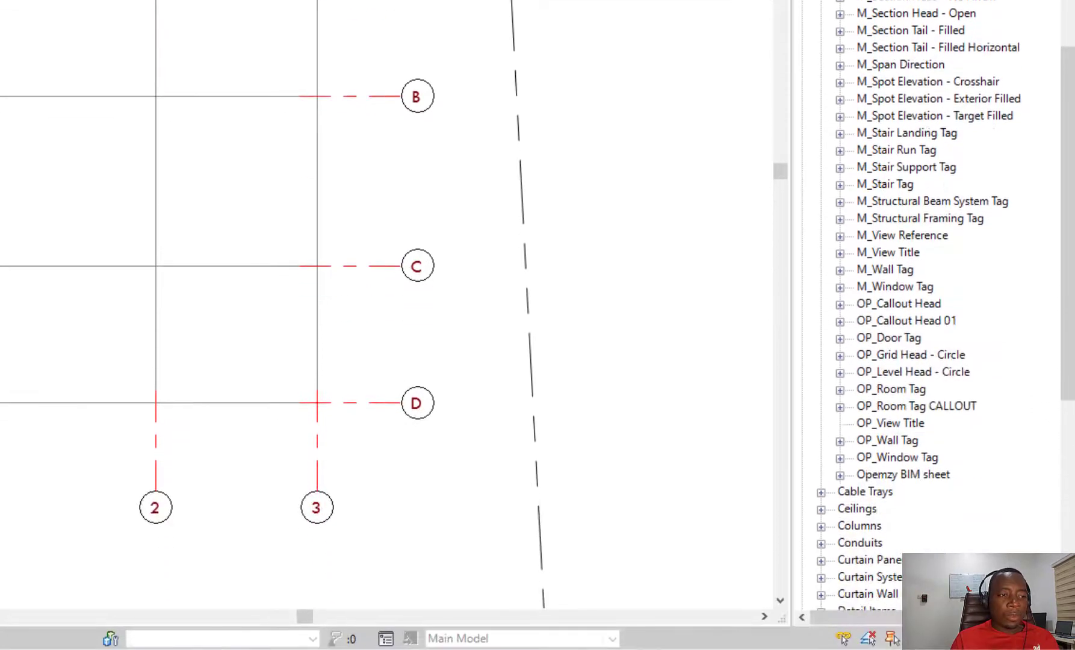
pyautogui.scroll(-3, 918, 254)
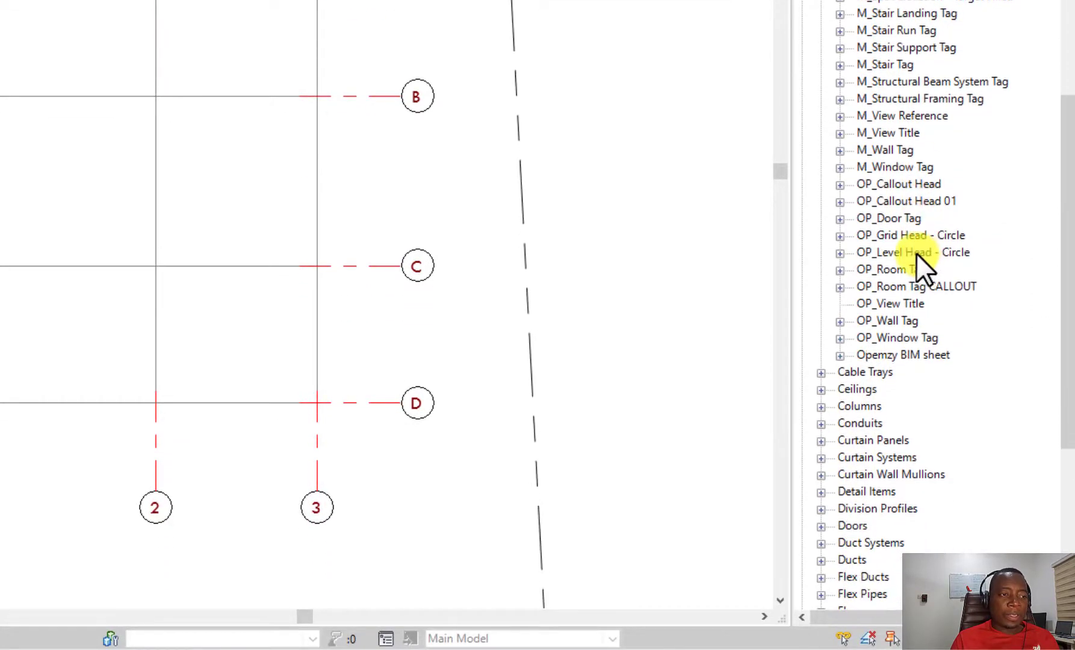
pyautogui.click(890, 240)
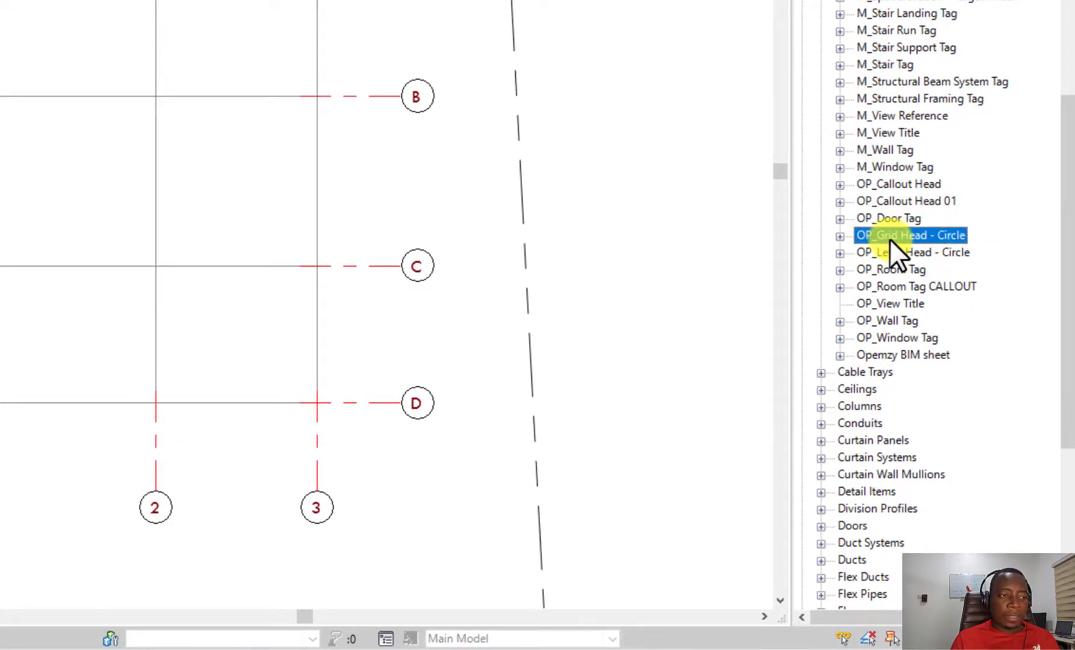
pyautogui.rightClick(889, 239)
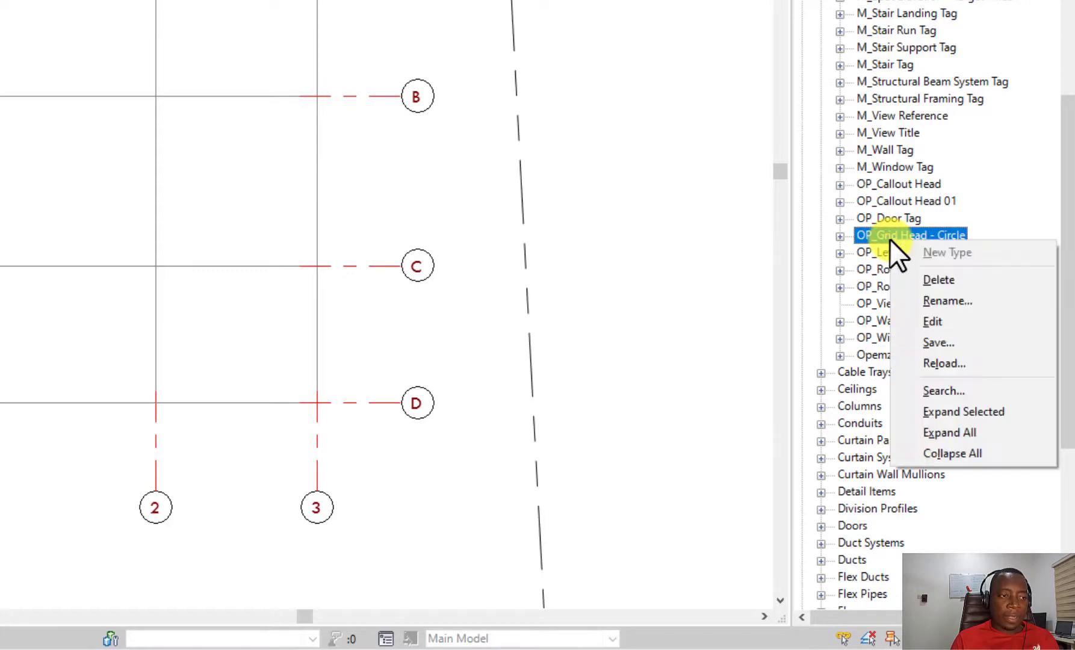
pyautogui.click(944, 320)
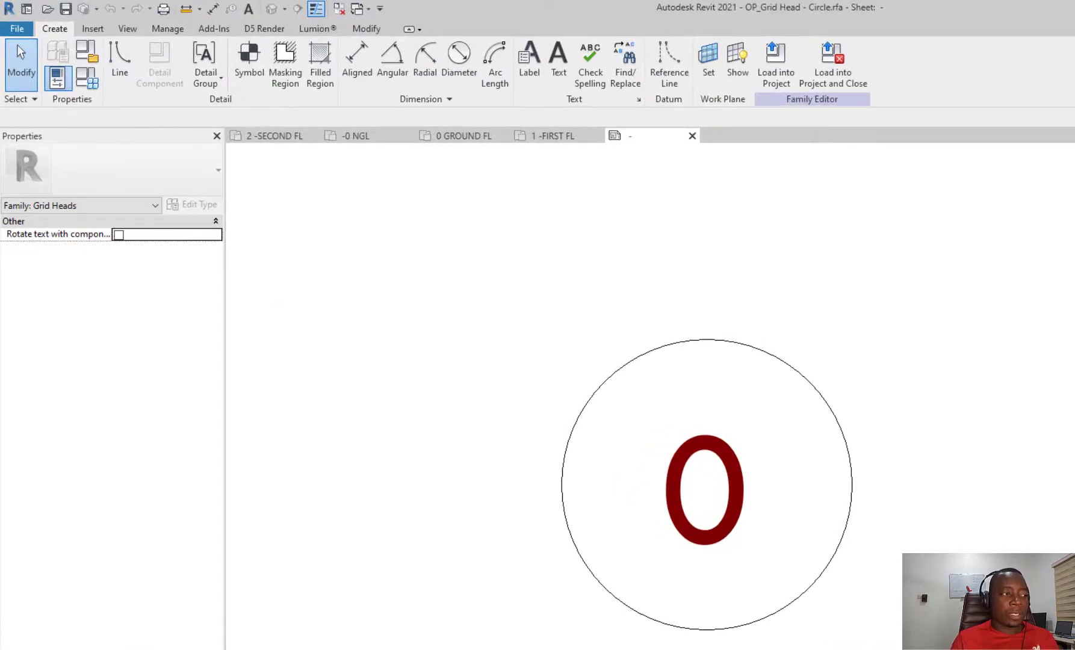
# Inspect the grid head's circle and 0 label, then start the Create Line tool.
pyautogui.click(849, 509)
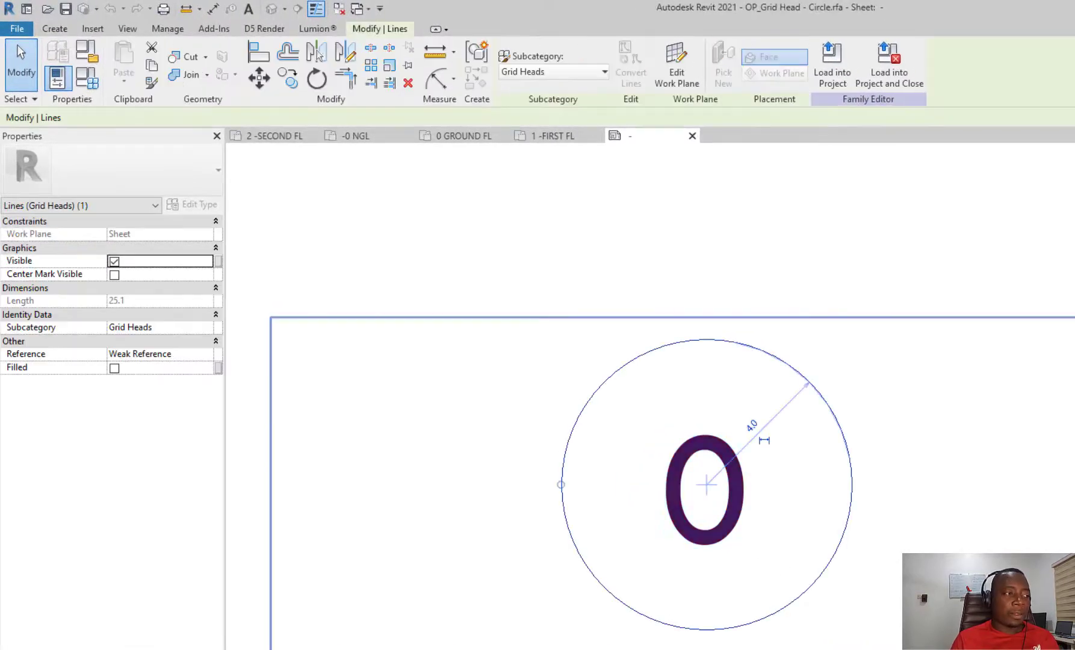
pyautogui.click(722, 452)
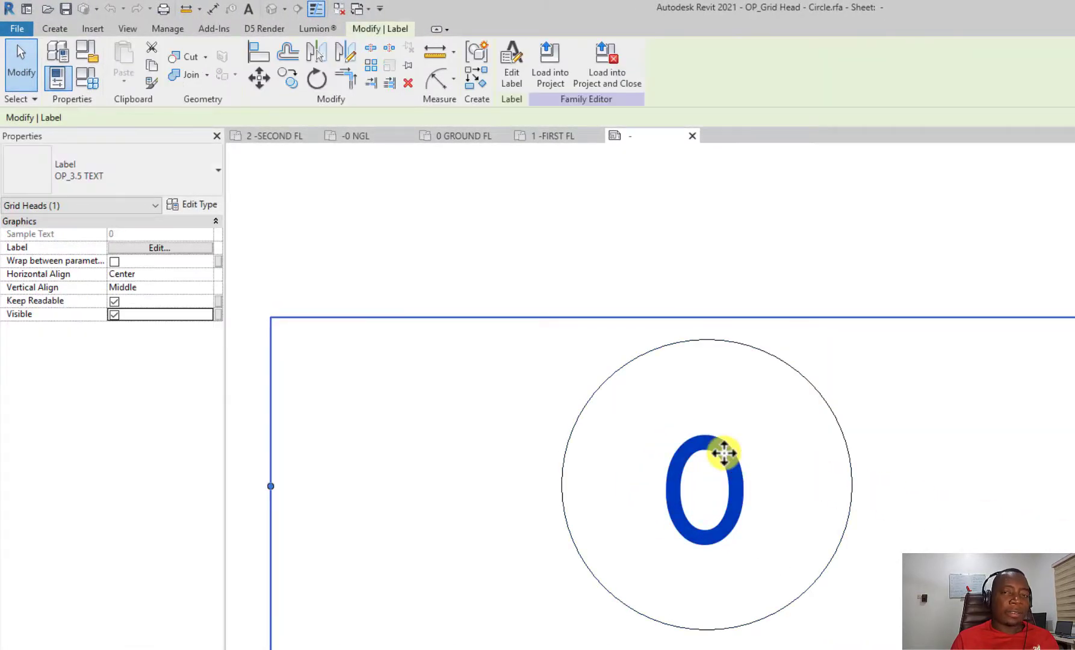
pyautogui.click(769, 348)
pyautogui.click(767, 277)
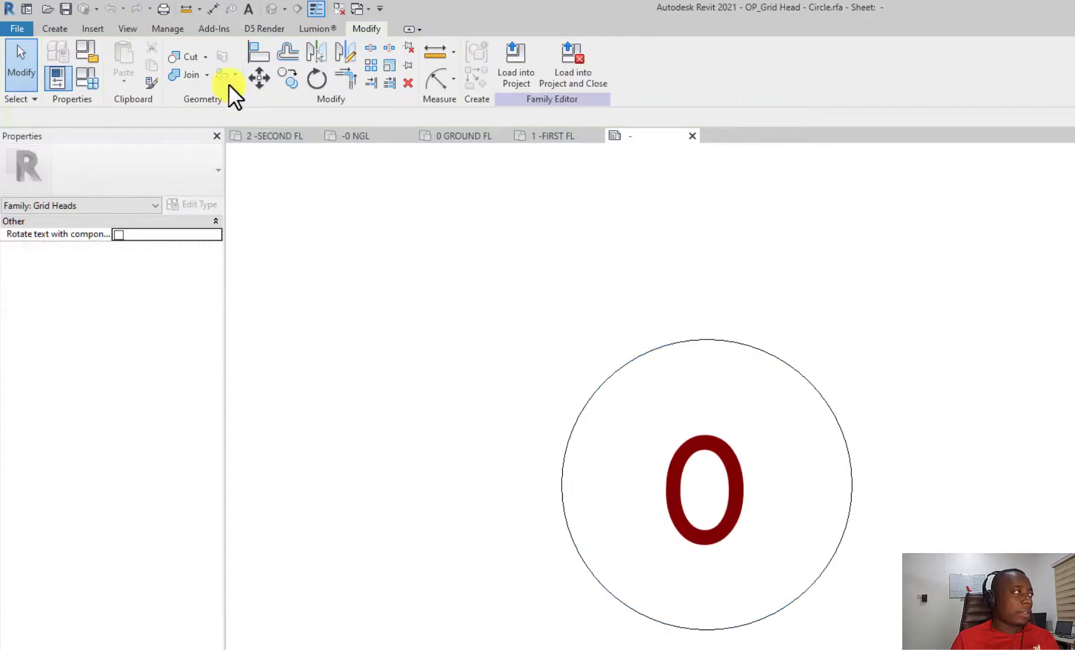
pyautogui.click(58, 29)
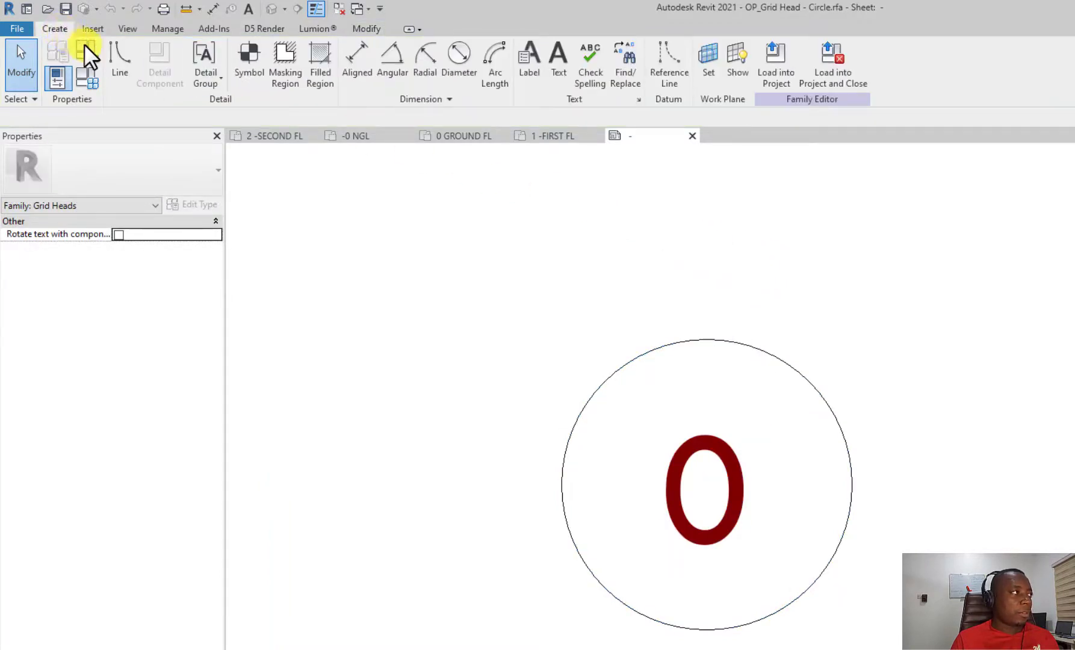
pyautogui.click(125, 68)
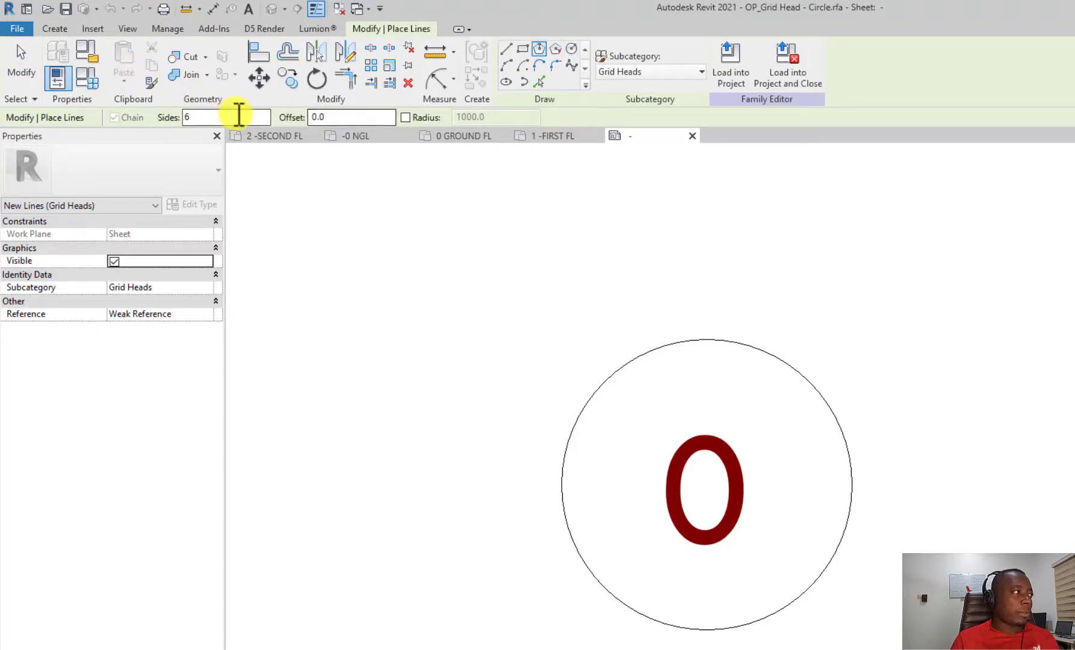
# Draw a 4-sided inscribed square from the circle centre and delete the circle outline.
pyautogui.doubleClick(239, 114)
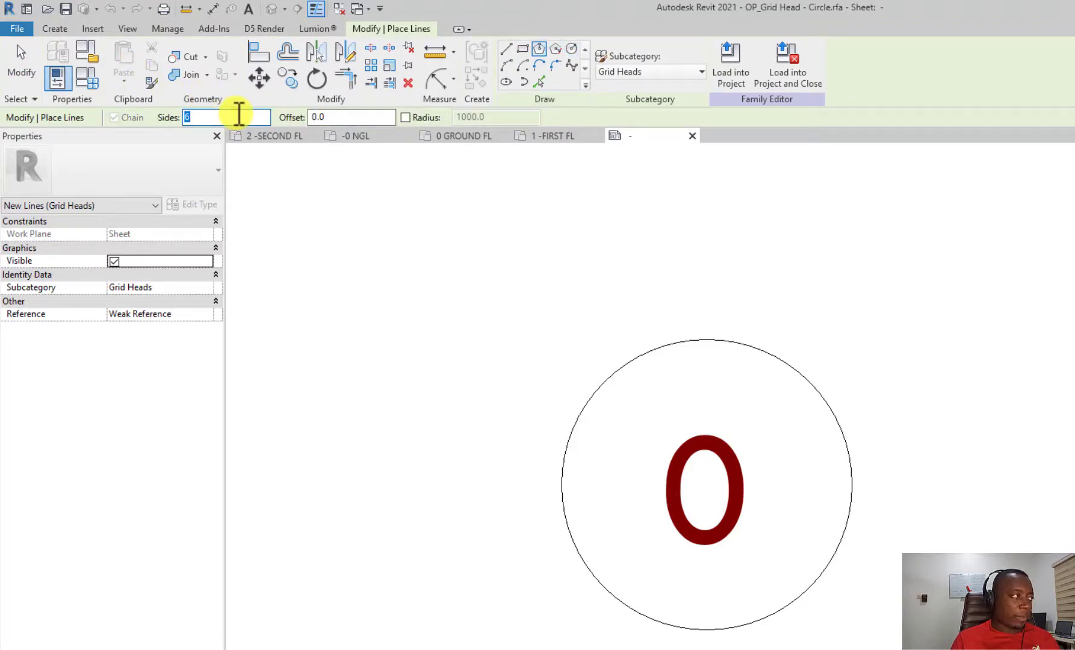
pyautogui.write('4')
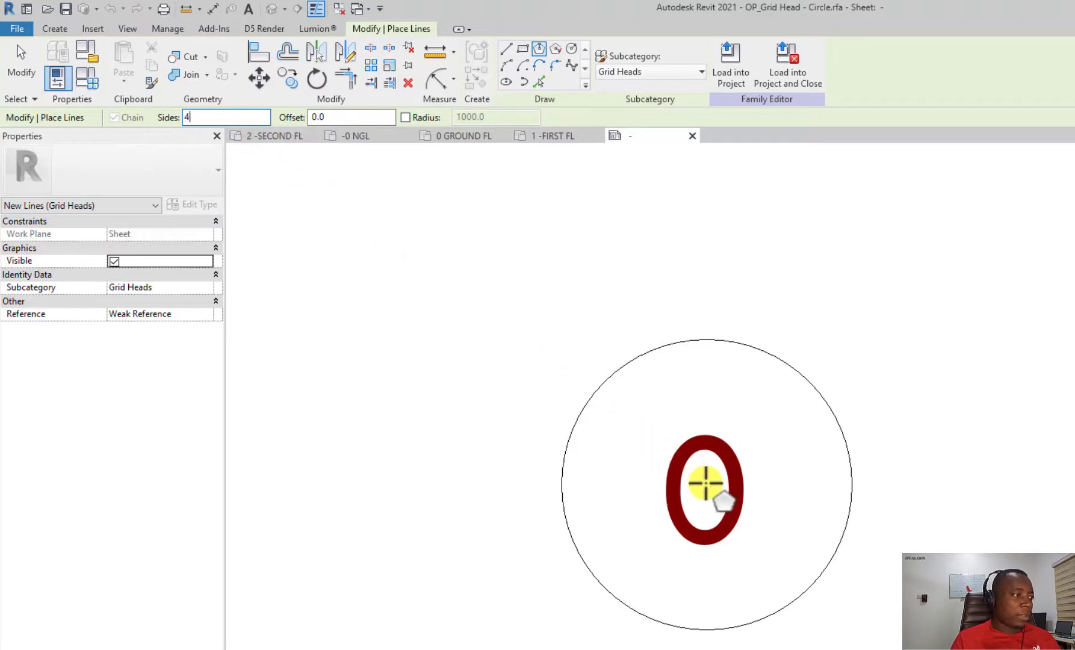
pyautogui.click(706, 483)
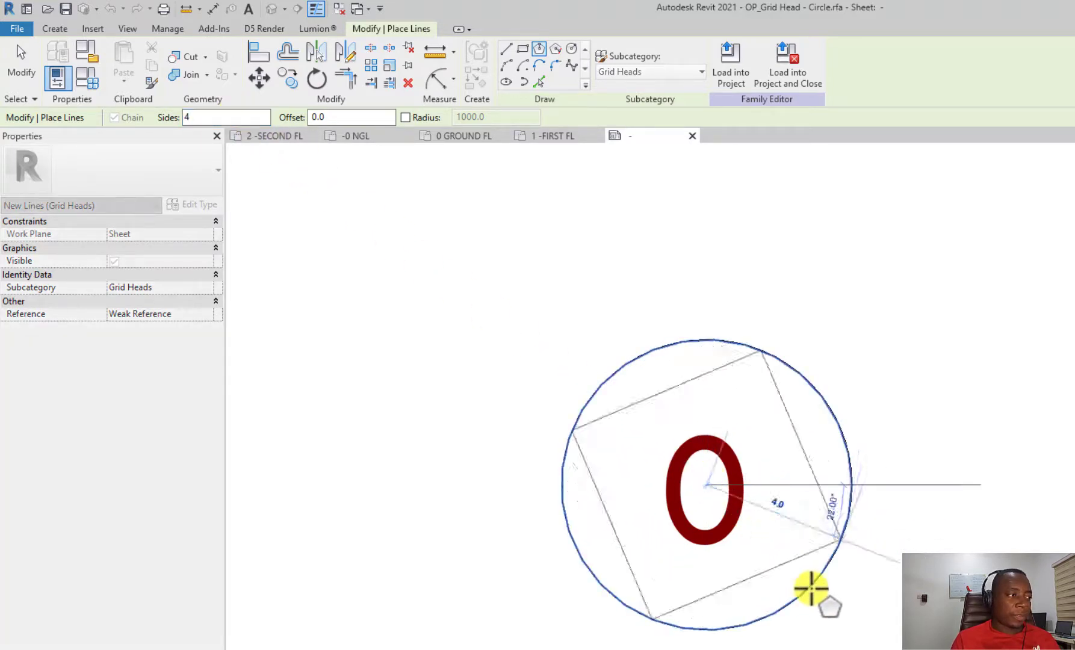
pyautogui.click(812, 588)
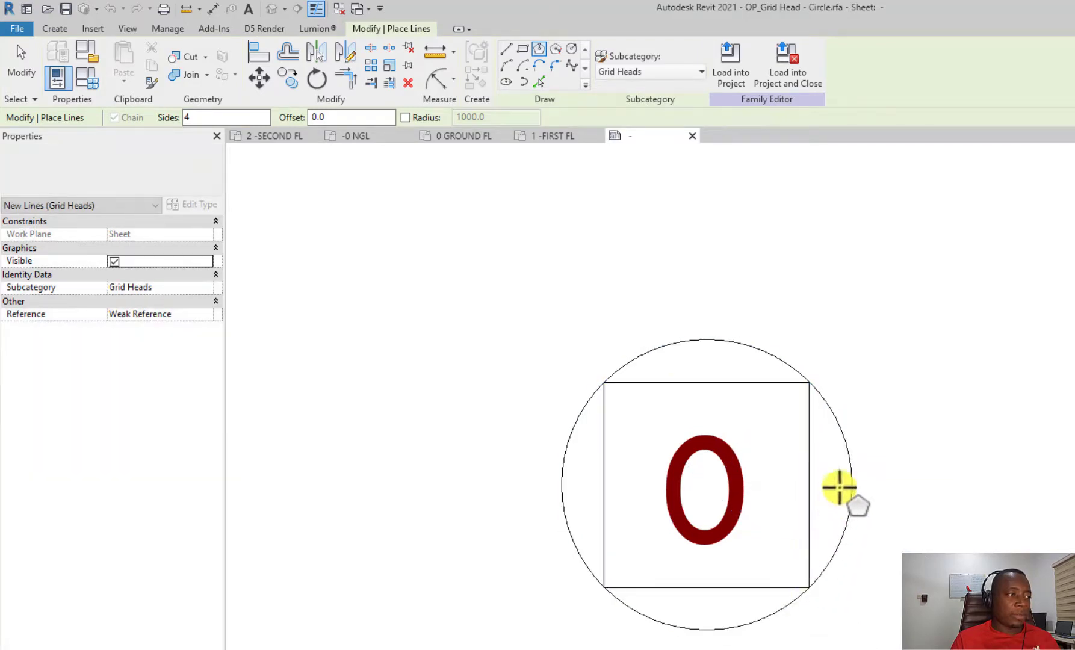
pyautogui.press('Escape')
pyautogui.press('Escape')
pyautogui.click(850, 445)
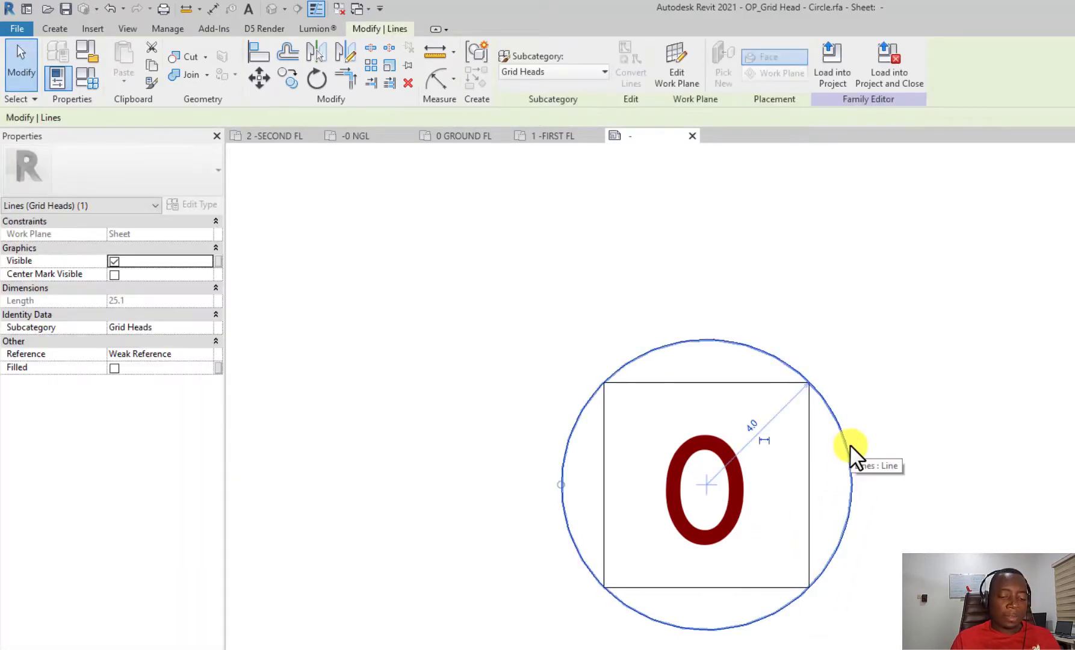
pyautogui.press('Delete')
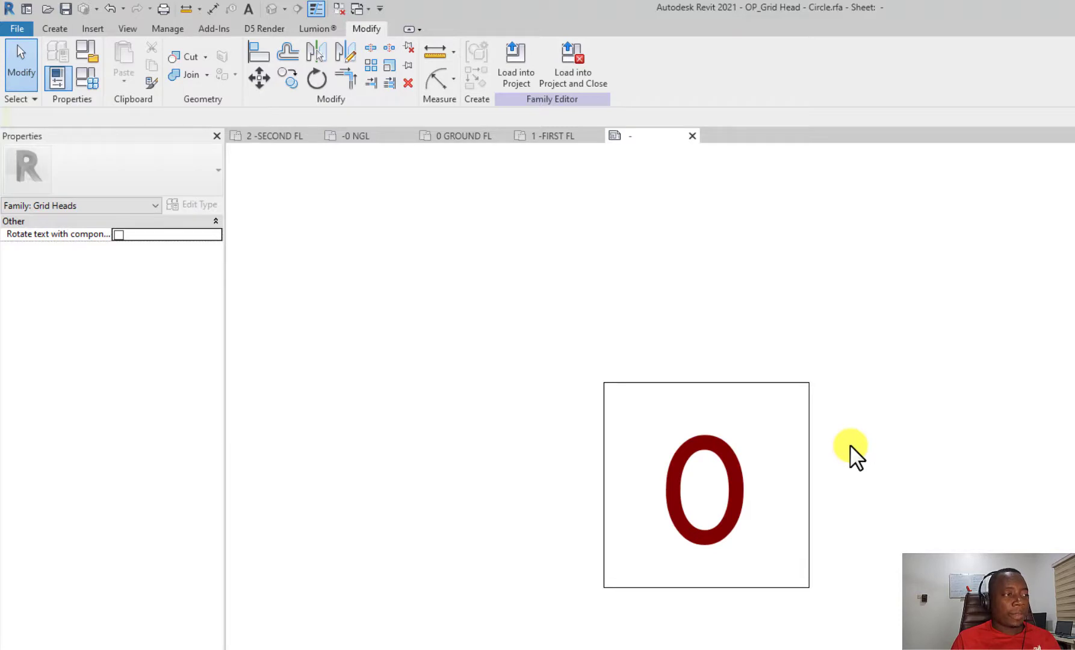
# Review the 0 label's type properties and load the family into the project.
pyautogui.click(701, 493)
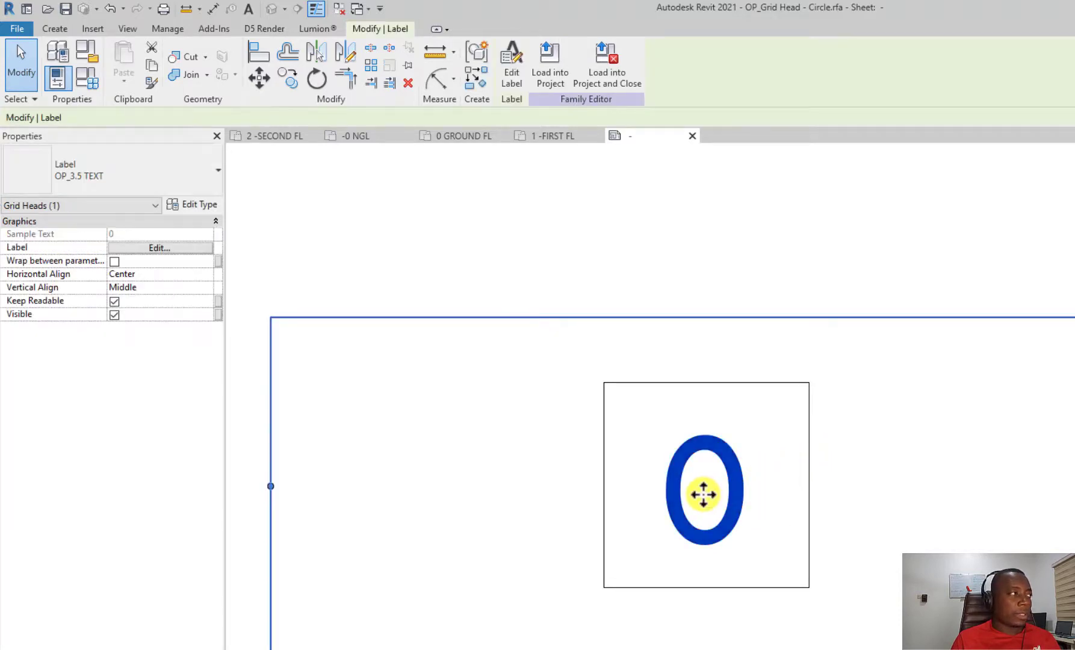
pyautogui.click(185, 204)
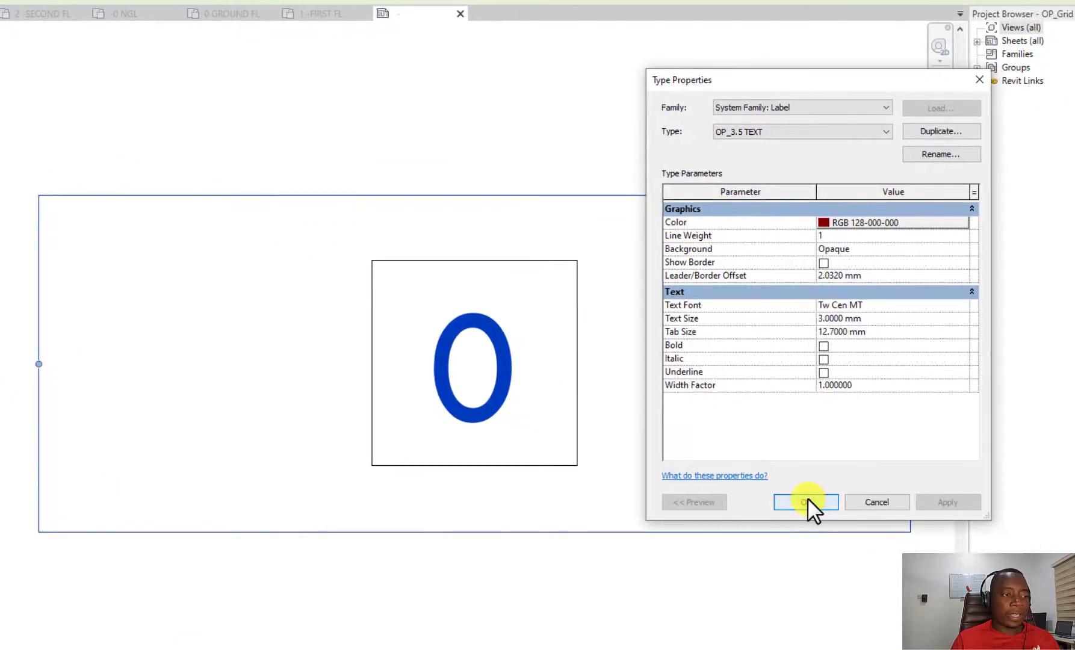
pyautogui.click(805, 501)
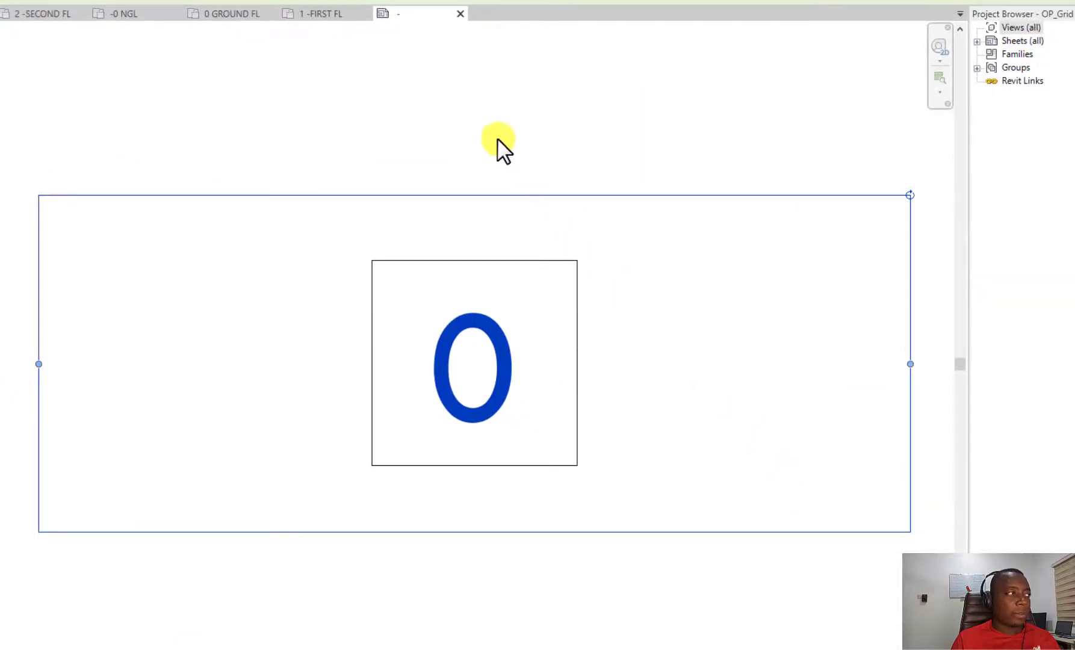
pyautogui.click(472, 109)
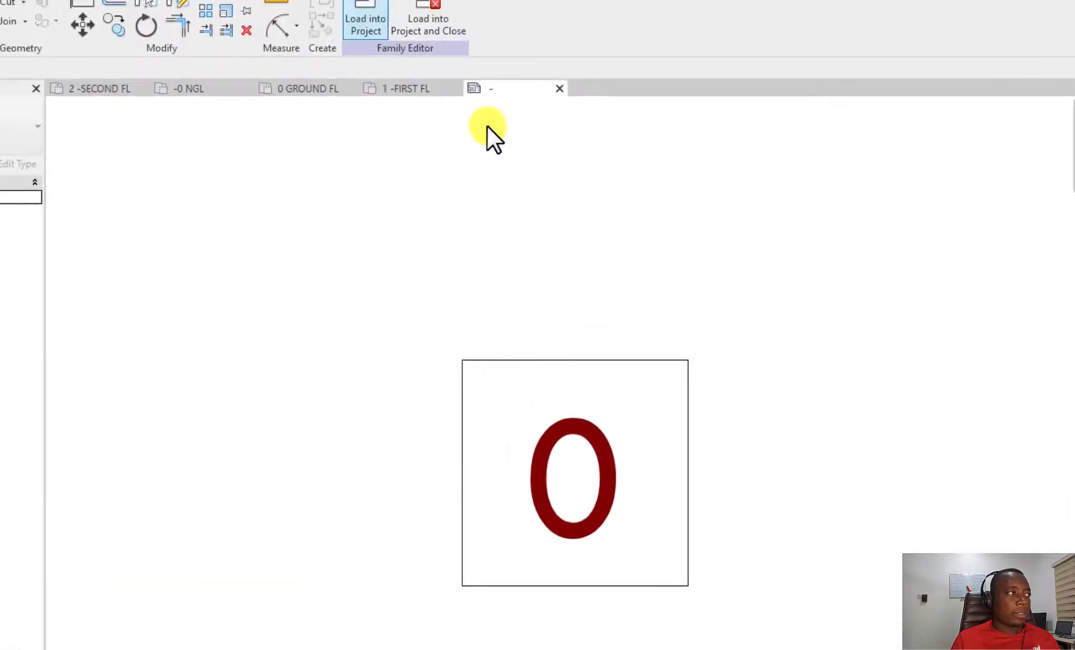
pyautogui.click(365, 21)
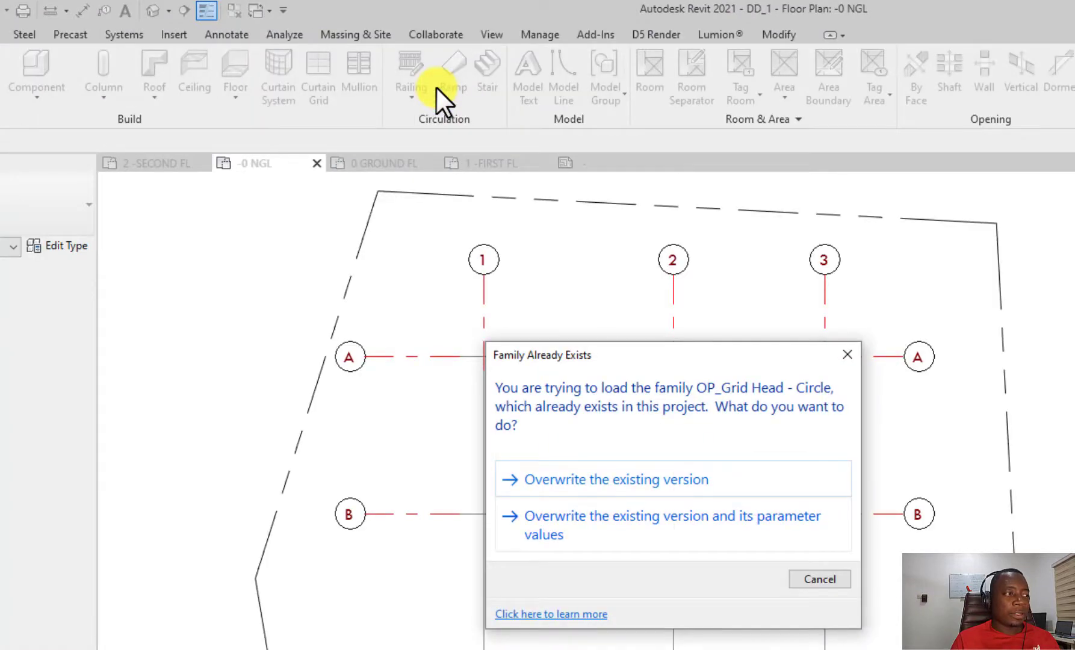
# Overwrite the existing grid head family and its parameter values, turning plan bubbles square.
pyautogui.click(599, 522)
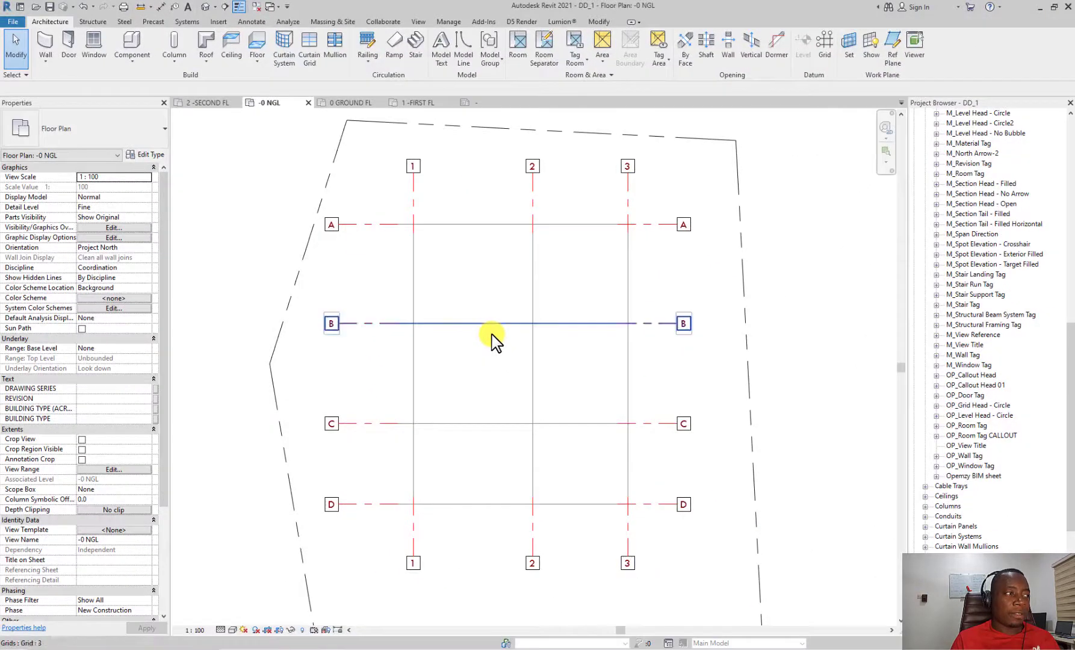
pyautogui.scroll(5, 491, 340)
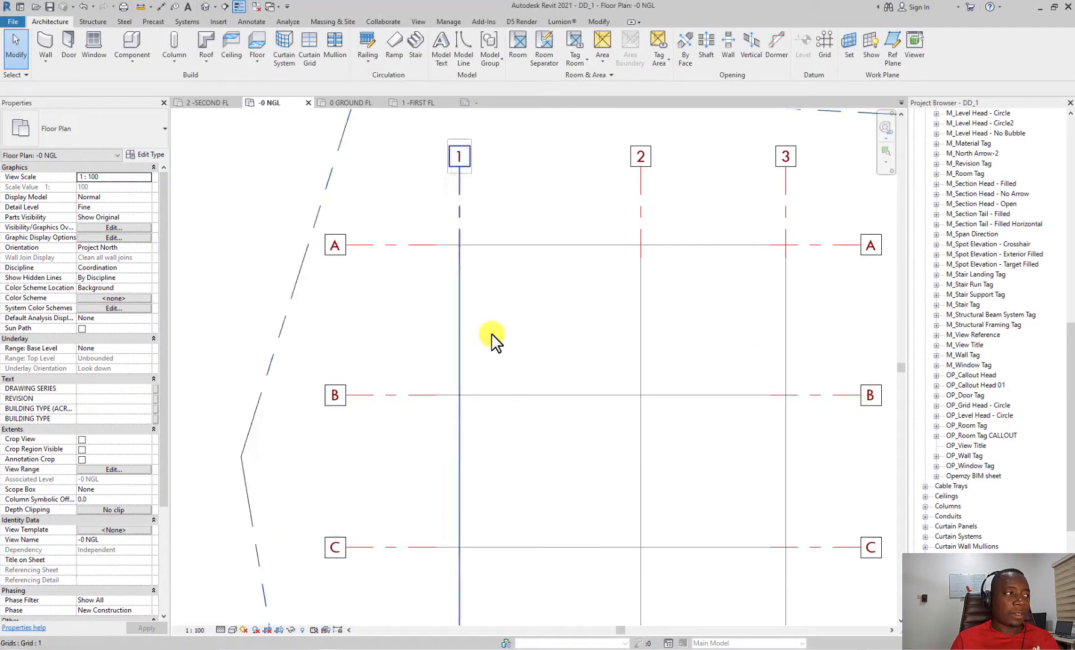
pyautogui.scroll(-5, 437, 250)
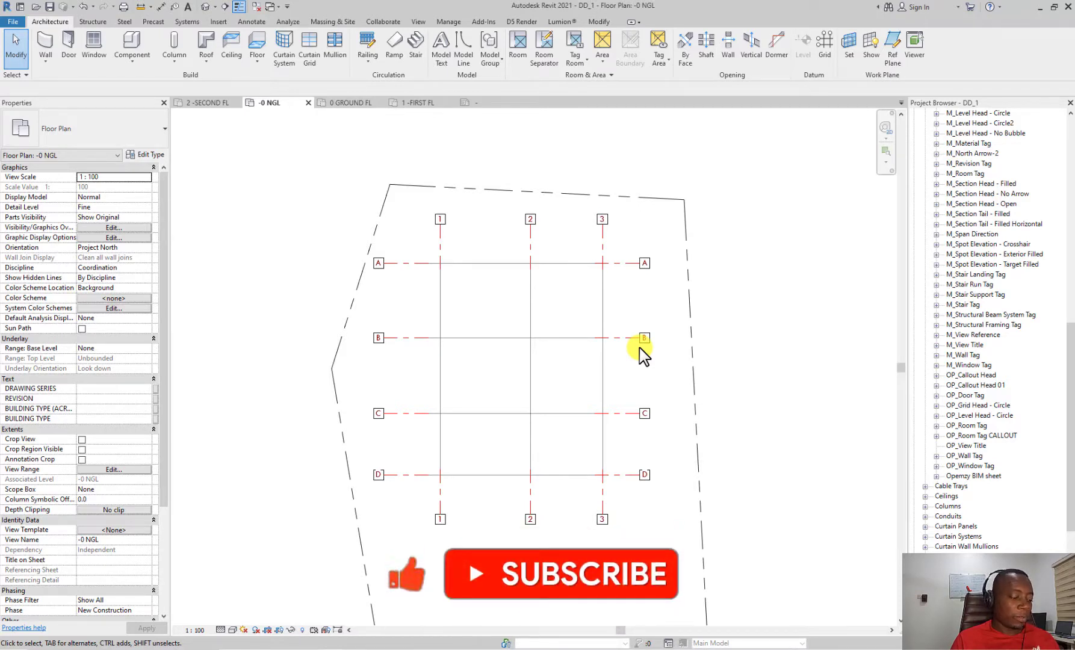
# Undo the family reload with Ctrl+Z and inspect the restored circular grid bubbles.
pyautogui.hotkey('ctrl', 'z')
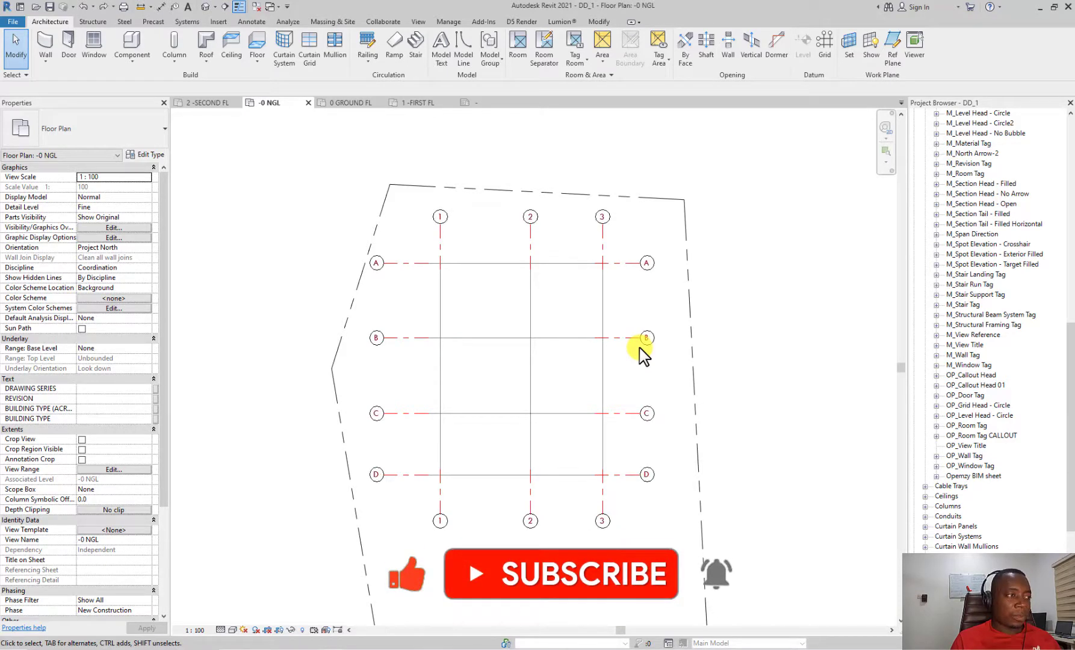
pyautogui.moveTo(639, 347); pyautogui.dragTo(656, 363, button='middle')
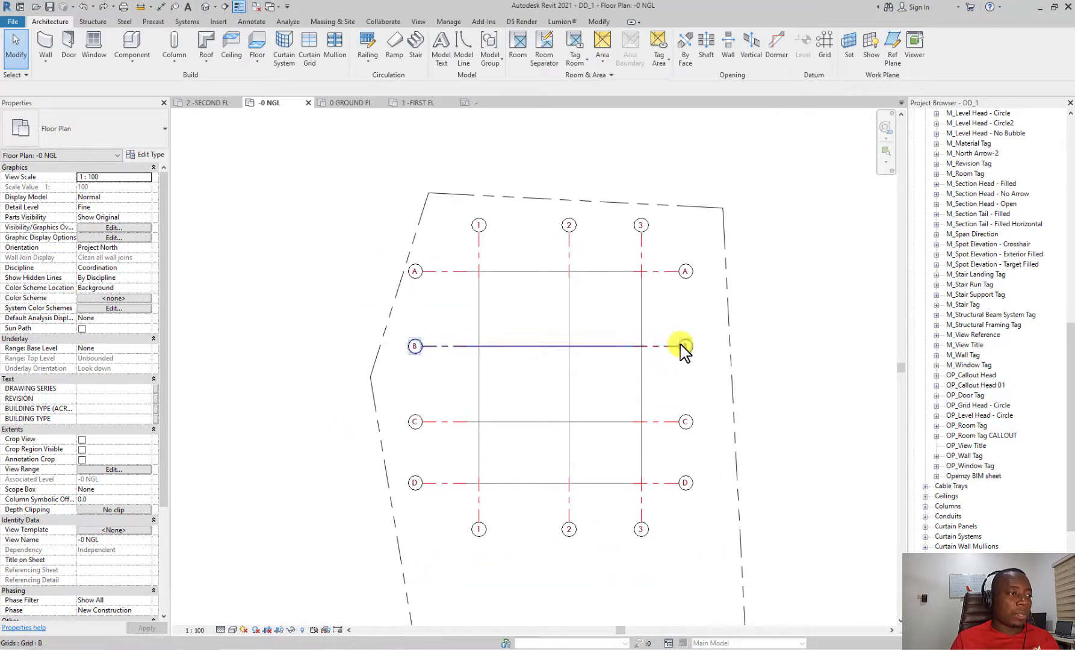
pyautogui.scroll(2, 682, 350)
pyautogui.scroll(1, 682, 351)
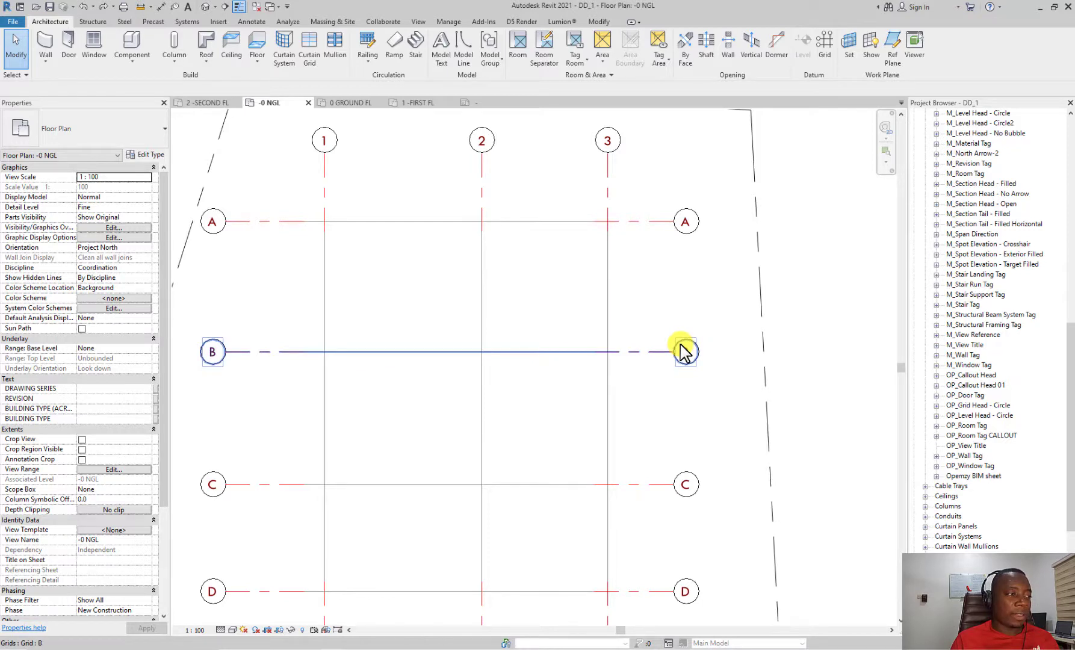
pyautogui.scroll(-3, 689, 348)
pyautogui.moveTo(736, 319); pyautogui.dragTo(759, 329, button='middle')
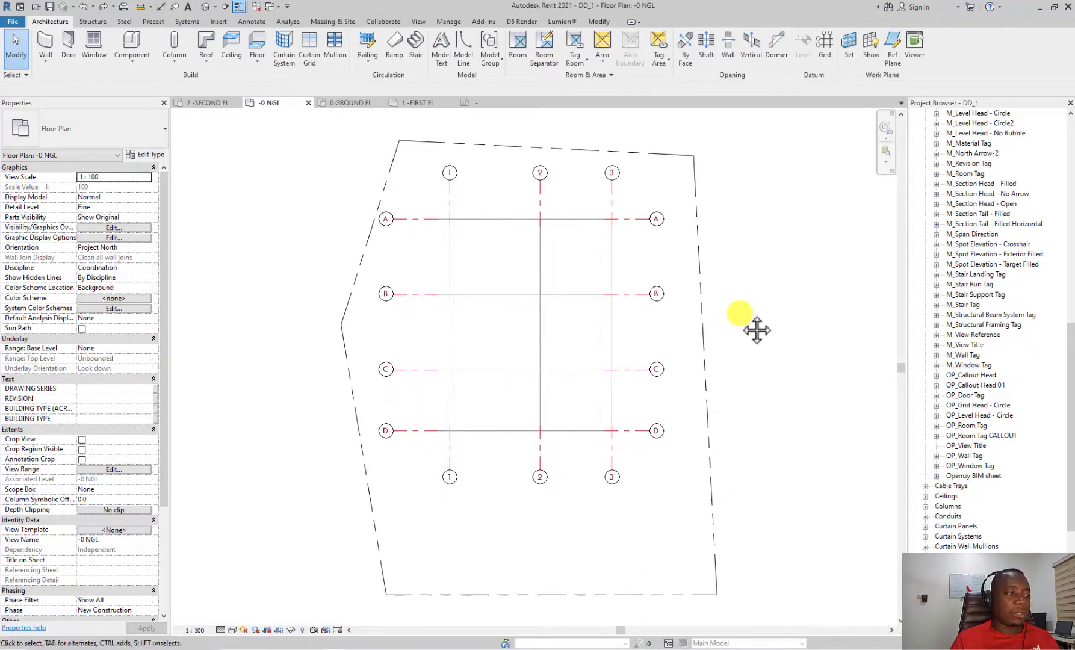
pyautogui.scroll(1, 720, 359)
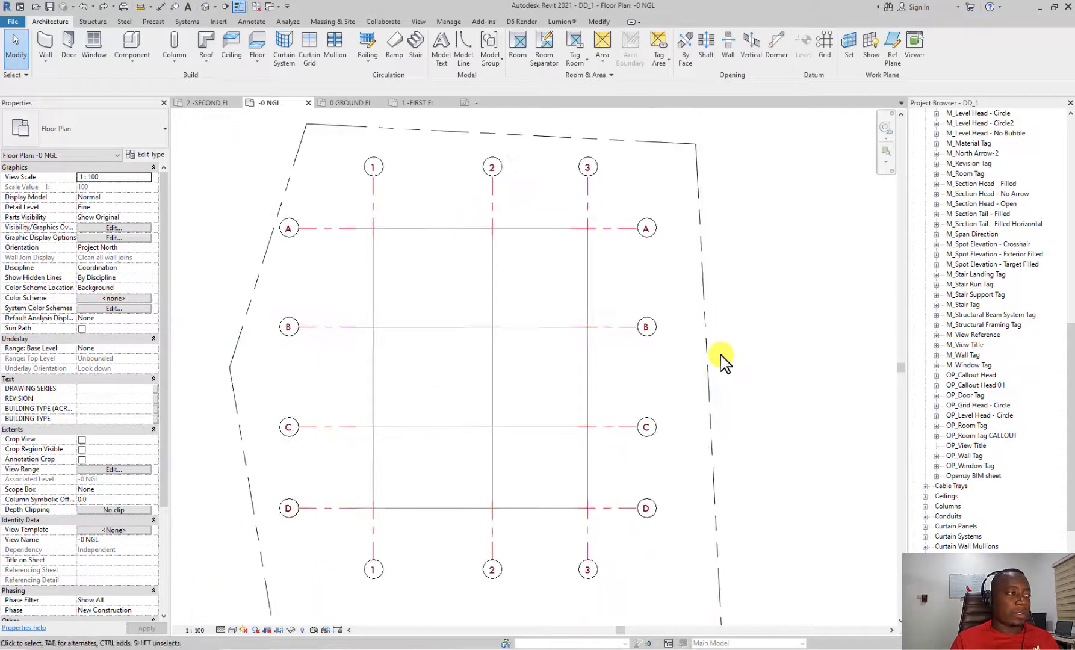
pyautogui.moveTo(725, 361); pyautogui.dragTo(753, 381, button='middle')
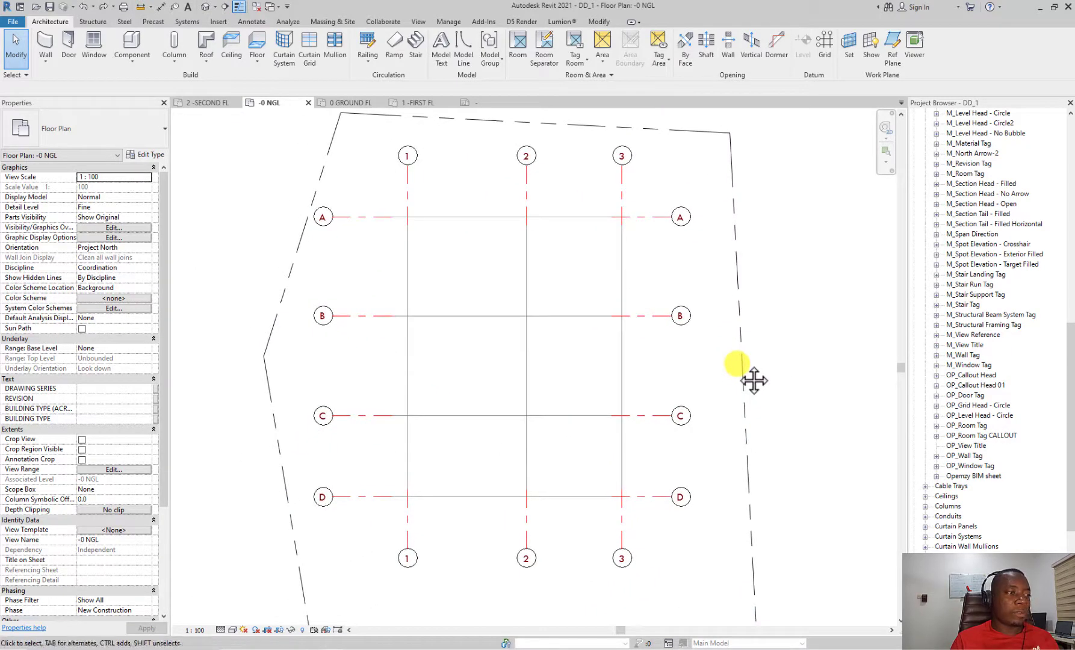